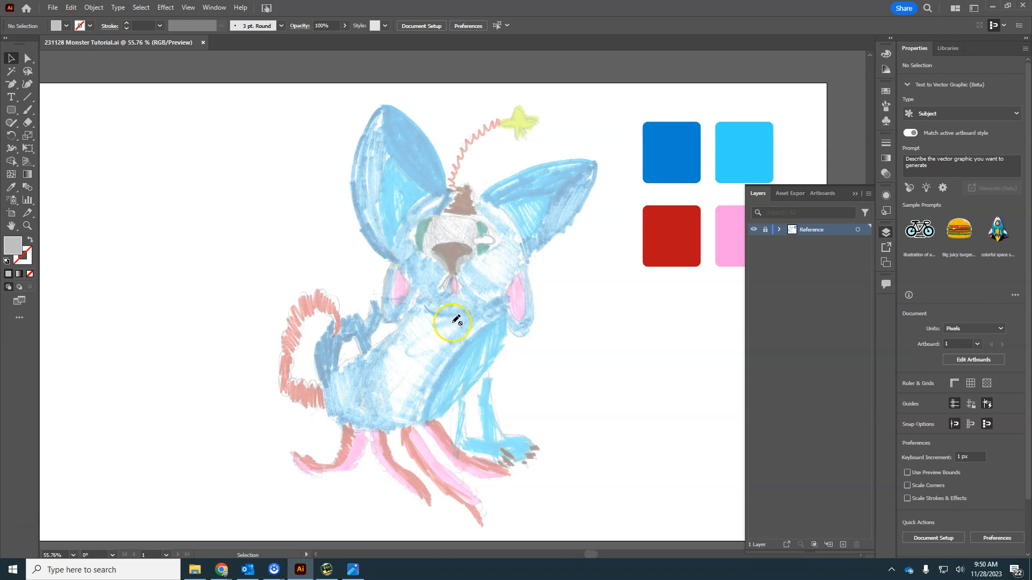
Add a new layer above the Reference layer and name it Head.
{"action": "scroll", "coordinate": [508, 295], "scroll_direction": "up", "scroll_amount": 4}
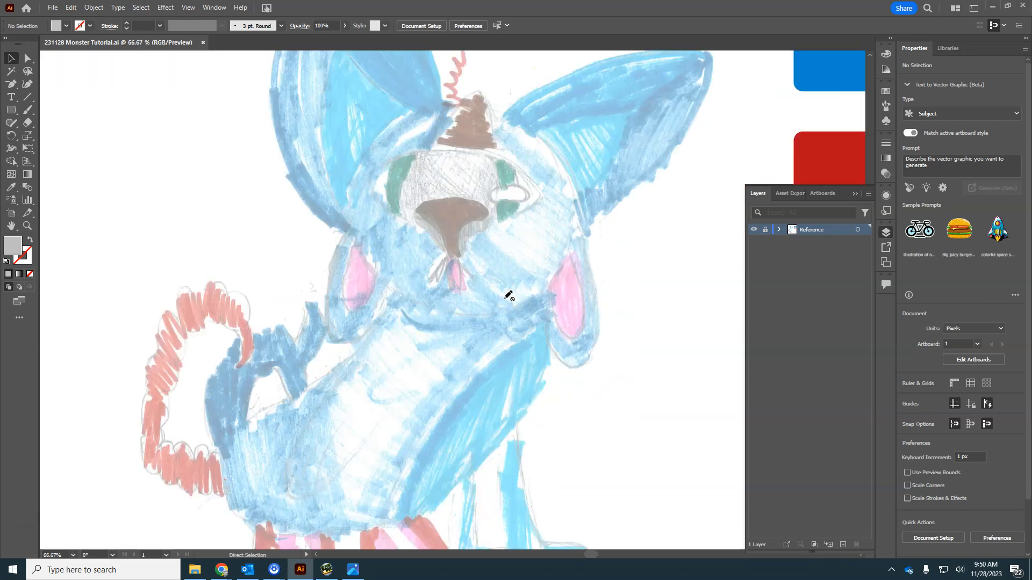
{"action": "left_click_drag", "start_coordinate": [504, 298], "coordinate": [415, 446]}
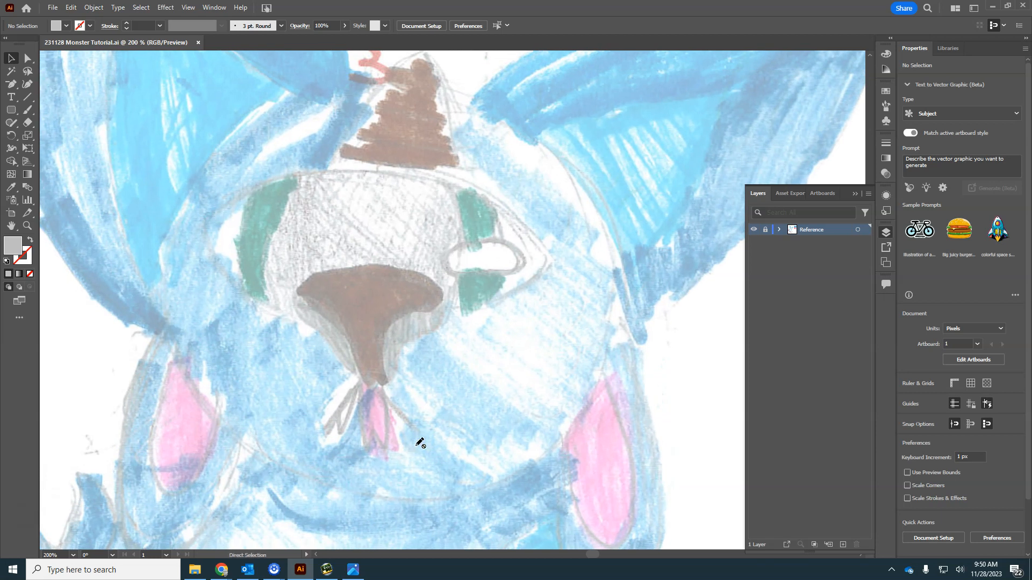
{"action": "scroll", "coordinate": [419, 443], "scroll_direction": "down", "scroll_amount": 1}
{"action": "left_click_drag", "start_coordinate": [466, 366], "coordinate": [457, 343]}
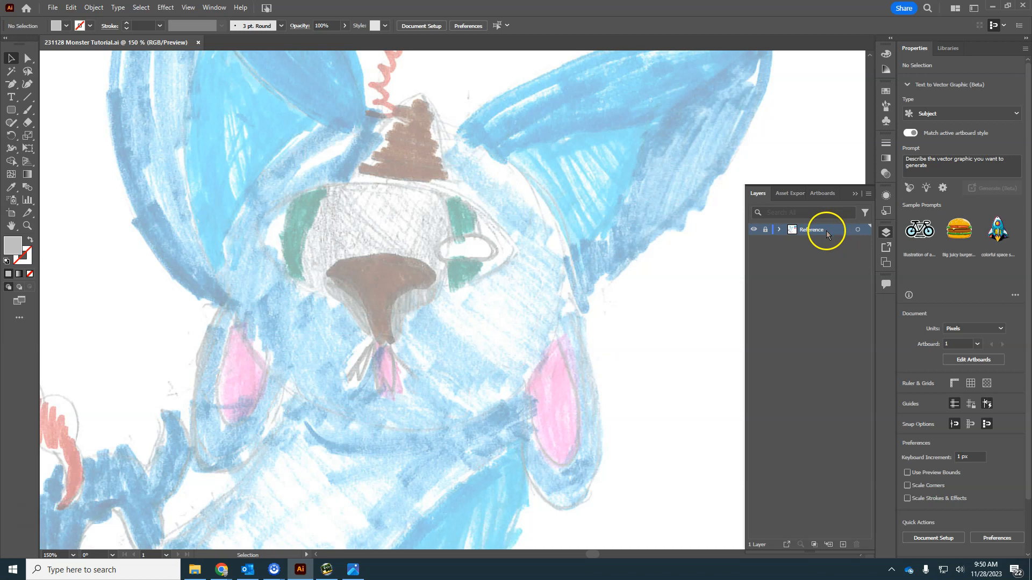
{"action": "left_click", "coordinate": [844, 546]}
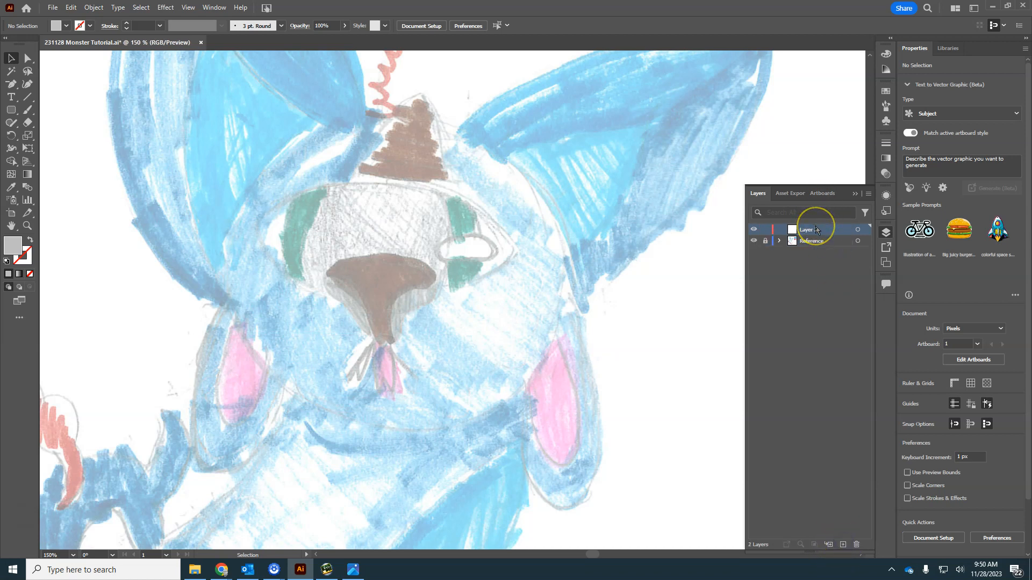
{"action": "double_click", "coordinate": [816, 231]}
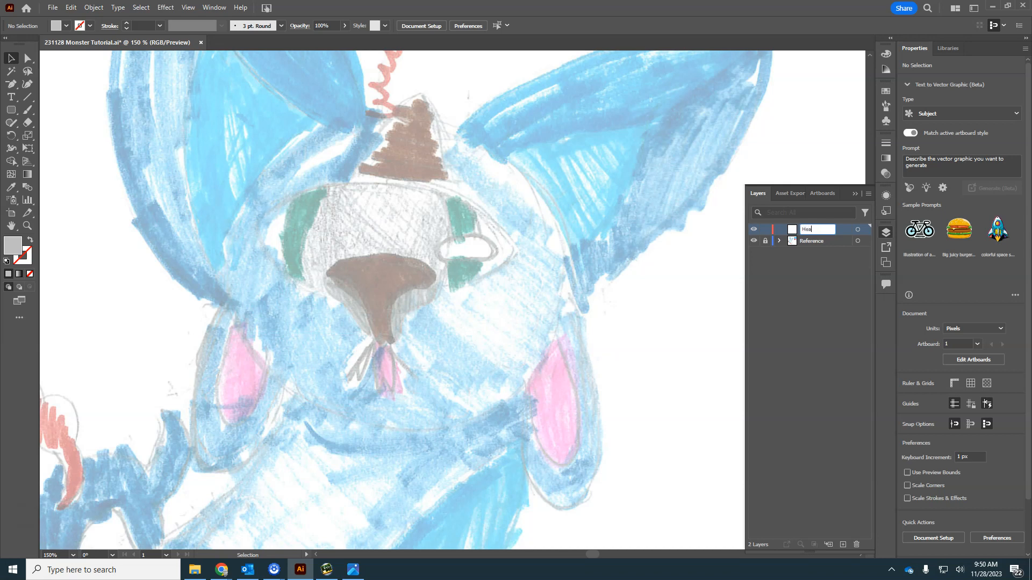
{"action": "key", "text": "Return"}
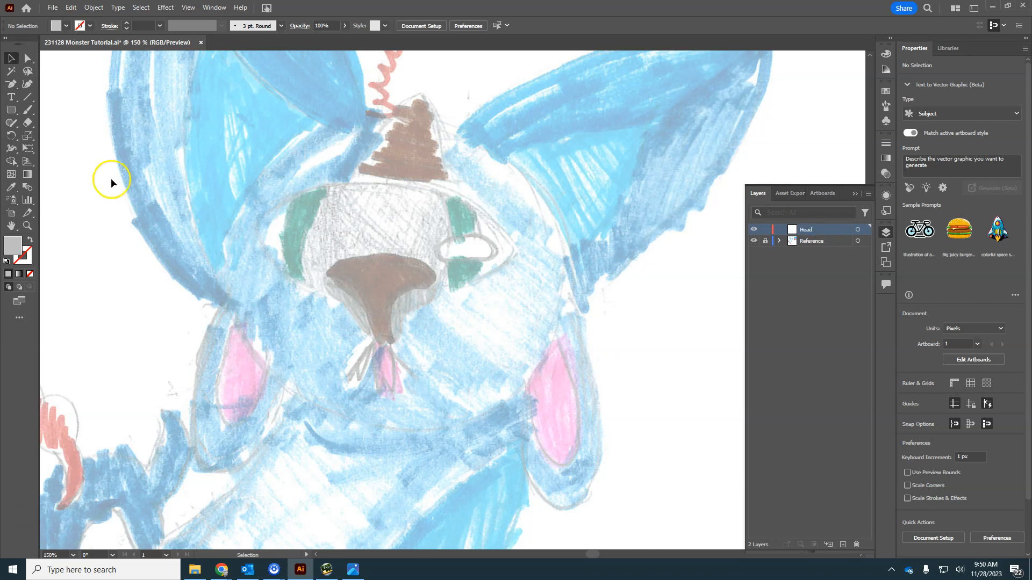
Try to paint the head over the sketch as a gray Paintbrush stroke, and delete the path.
{"action": "left_click", "coordinate": [32, 114]}
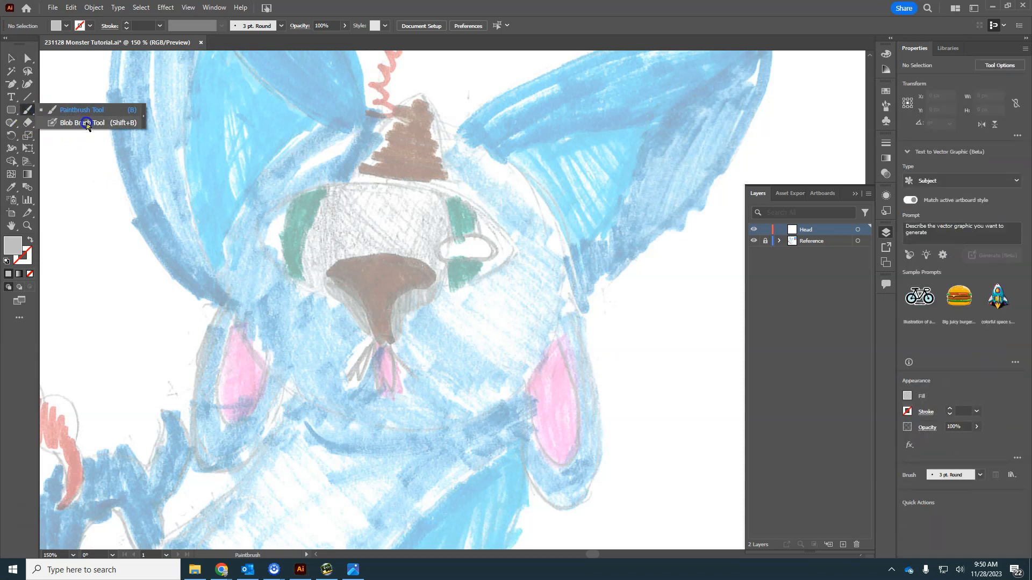
{"action": "left_click", "coordinate": [87, 123]}
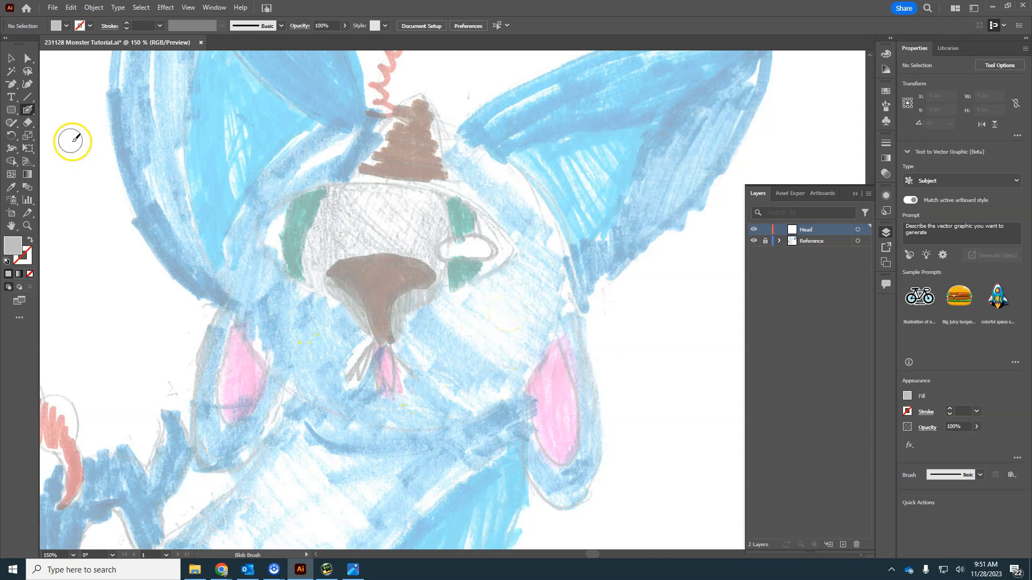
{"action": "left_click_drag", "start_coordinate": [28, 109], "coordinate": [50, 114]}
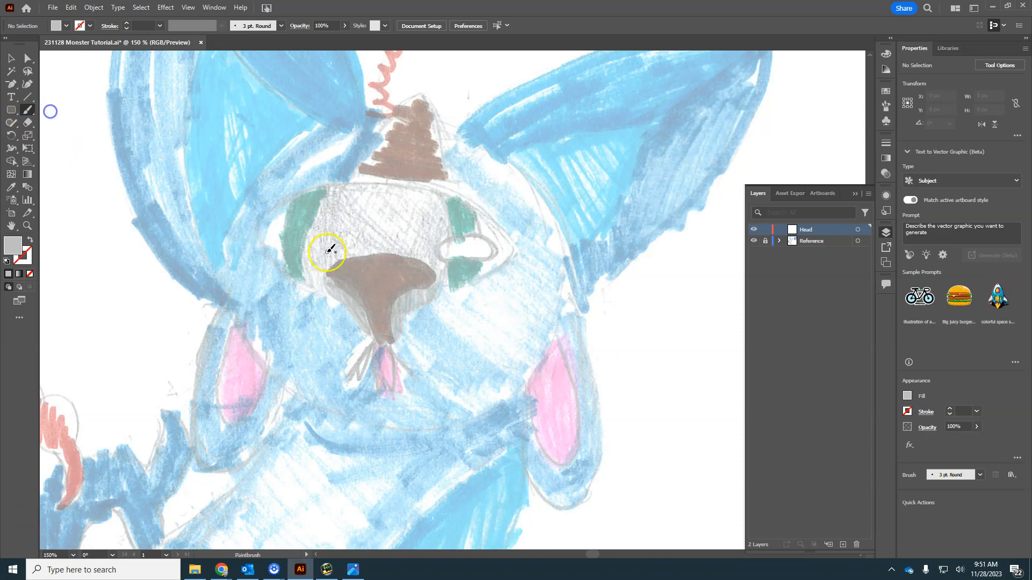
{"action": "key", "text": "shift+x"}
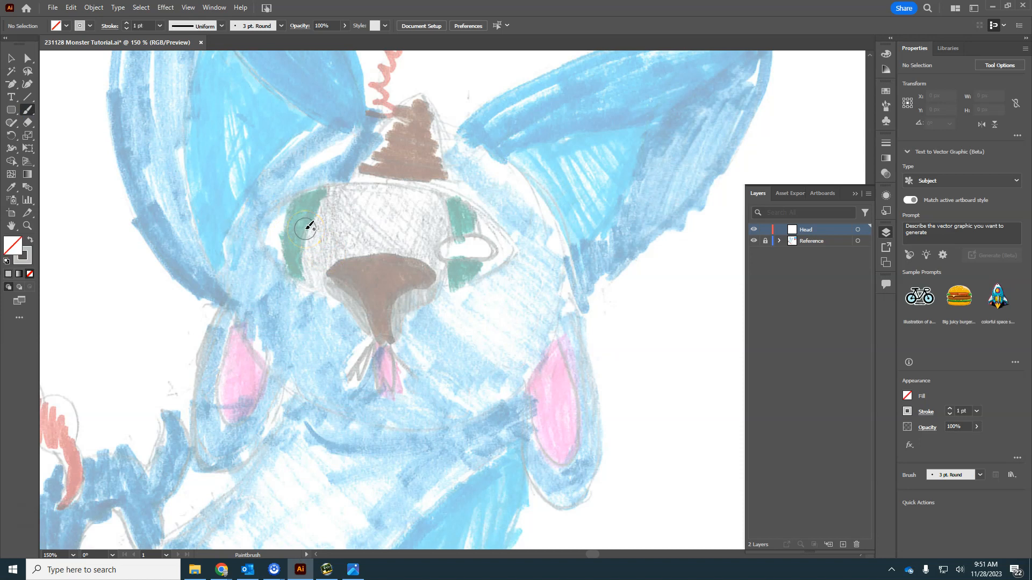
{"action": "key", "text": "bracketright"}
{"action": "mouse_move", "coordinate": [323, 208]}
{"action": "left_mouse_down"}
{"action": "mouse_move", "coordinate": [278, 243]}
{"action": "mouse_move", "coordinate": [269, 303]}
{"action": "mouse_move", "coordinate": [255, 323]}
{"action": "mouse_move", "coordinate": [333, 397]}
{"action": "mouse_move", "coordinate": [405, 403]}
{"action": "mouse_move", "coordinate": [387, 415]}
{"action": "mouse_move", "coordinate": [449, 409]}
{"action": "mouse_move", "coordinate": [500, 383]}
{"action": "mouse_move", "coordinate": [539, 330]}
{"action": "mouse_move", "coordinate": [555, 283]}
{"action": "mouse_move", "coordinate": [523, 244]}
{"action": "mouse_move", "coordinate": [443, 206]}
{"action": "mouse_move", "coordinate": [334, 201]}
{"action": "mouse_move", "coordinate": [279, 244]}
{"action": "mouse_move", "coordinate": [268, 285]}
{"action": "mouse_move", "coordinate": [299, 342]}
{"action": "mouse_move", "coordinate": [345, 300]}
{"action": "mouse_move", "coordinate": [313, 295]}
{"action": "mouse_move", "coordinate": [332, 270]}
{"action": "mouse_move", "coordinate": [375, 258]}
{"action": "mouse_move", "coordinate": [433, 272]}
{"action": "mouse_move", "coordinate": [457, 293]}
{"action": "mouse_move", "coordinate": [436, 328]}
{"action": "mouse_move", "coordinate": [383, 341]}
{"action": "mouse_move", "coordinate": [347, 293]}
{"action": "mouse_move", "coordinate": [404, 251]}
{"action": "mouse_move", "coordinate": [331, 258]}
{"action": "mouse_move", "coordinate": [379, 248]}
{"action": "mouse_move", "coordinate": [482, 270]}
{"action": "mouse_move", "coordinate": [501, 286]}
{"action": "mouse_move", "coordinate": [467, 353]}
{"action": "mouse_move", "coordinate": [409, 378]}
{"action": "mouse_move", "coordinate": [351, 371]}
{"action": "mouse_move", "coordinate": [302, 295]}
{"action": "mouse_move", "coordinate": [332, 239]}
{"action": "mouse_move", "coordinate": [428, 374]}
{"action": "mouse_move", "coordinate": [357, 286]}
{"action": "left_mouse_up"}
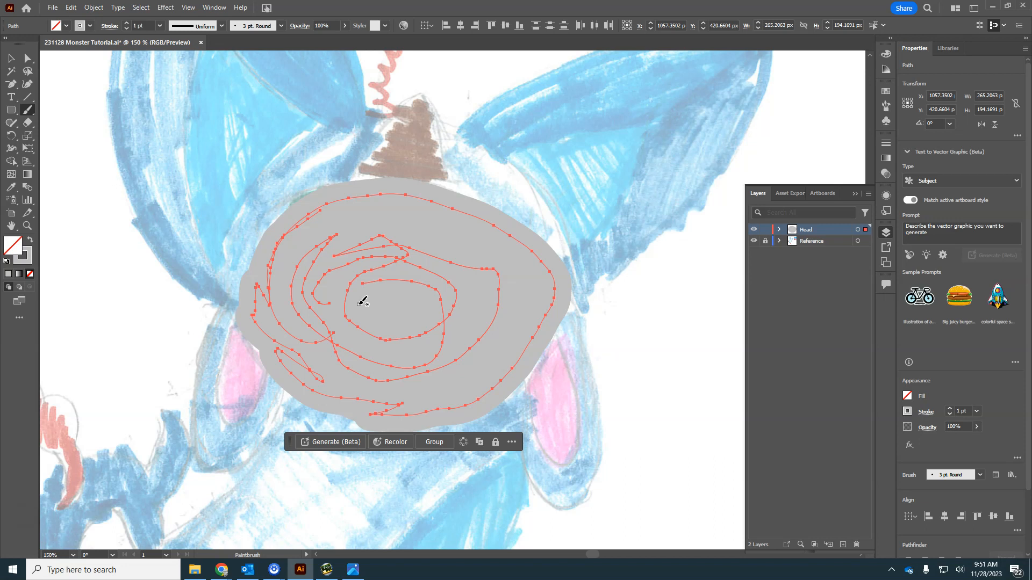
{"action": "key", "text": "Delete"}
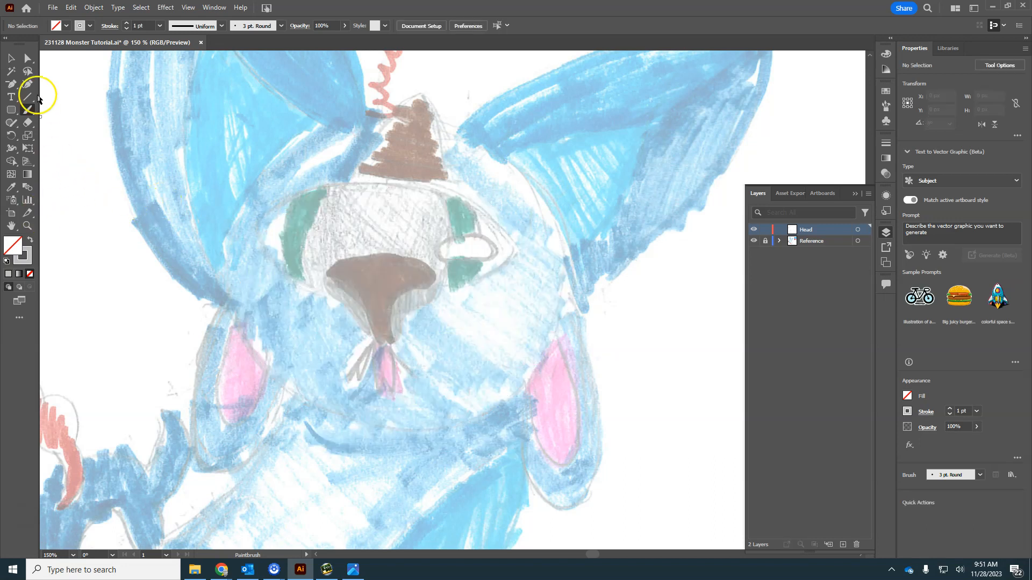
Paint a solid gray head shape over the sketched head on the Head layer using an enlarged Blob Brush.
{"action": "left_click", "coordinate": [29, 110]}
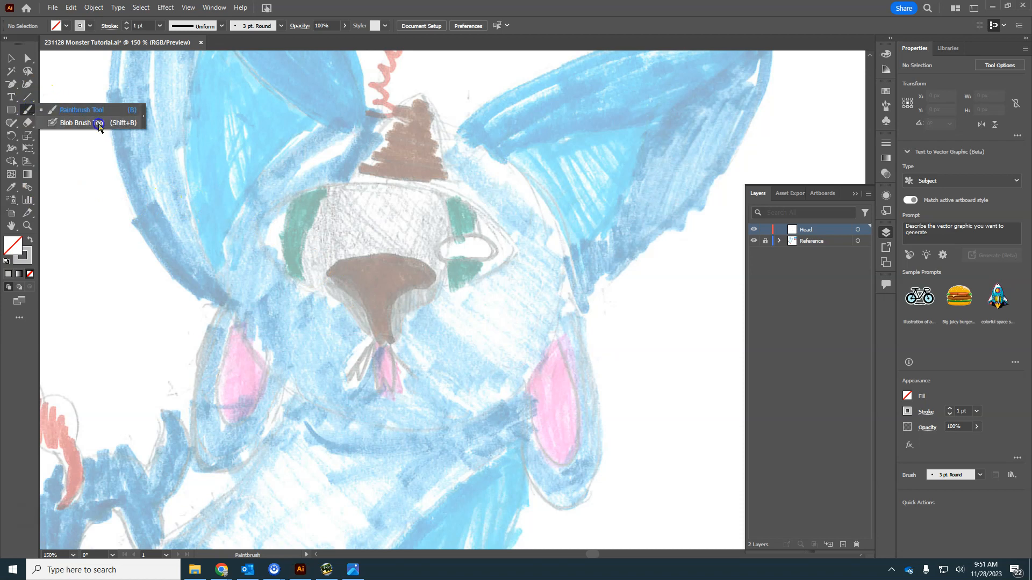
{"action": "left_click", "coordinate": [117, 129]}
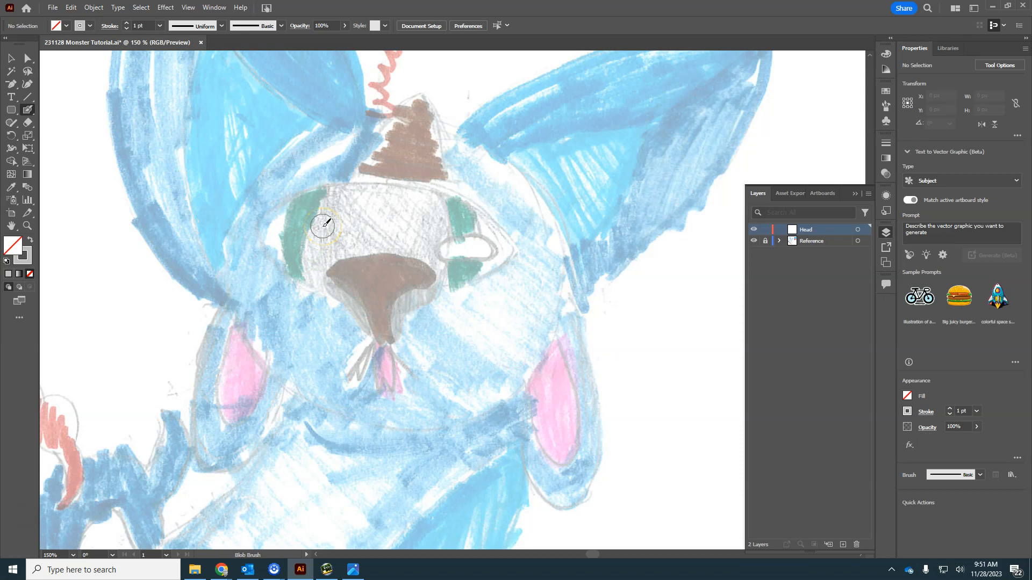
{"action": "key", "text": "]"}
{"action": "key", "text": "]"}
{"action": "key", "text": "]"}
{"action": "key", "text": "]"}
{"action": "key", "text": "]"}
{"action": "key", "text": "]"}
{"action": "key", "text": "]"}
{"action": "key", "text": "]"}
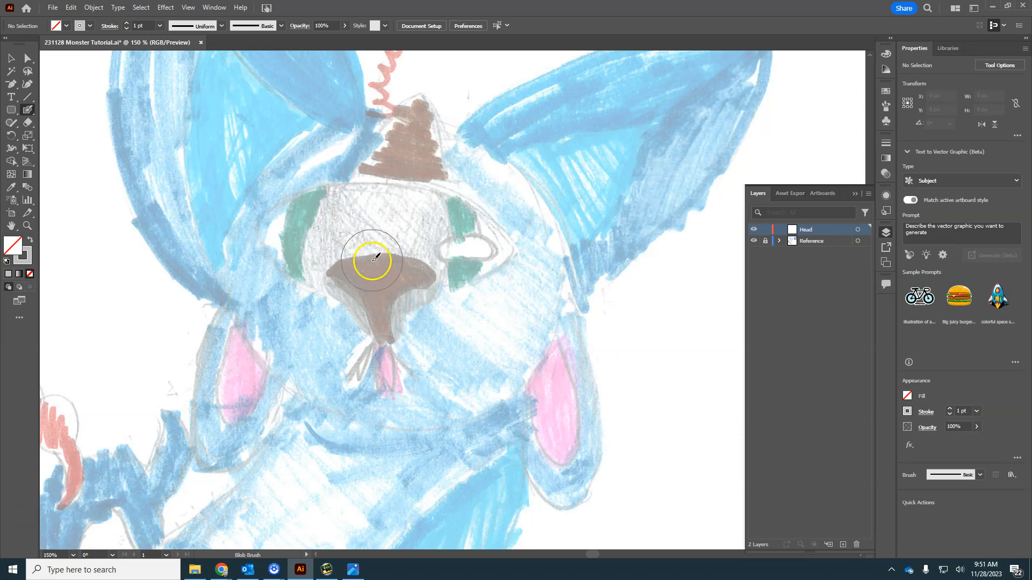
{"action": "mouse_move", "coordinate": [387, 231]}
{"action": "left_mouse_down"}
{"action": "mouse_move", "coordinate": [315, 243]}
{"action": "mouse_move", "coordinate": [292, 272]}
{"action": "mouse_move", "coordinate": [295, 330]}
{"action": "mouse_move", "coordinate": [350, 369]}
{"action": "mouse_move", "coordinate": [404, 382]}
{"action": "mouse_move", "coordinate": [453, 376]}
{"action": "mouse_move", "coordinate": [495, 345]}
{"action": "mouse_move", "coordinate": [513, 294]}
{"action": "mouse_move", "coordinate": [484, 253]}
{"action": "mouse_move", "coordinate": [396, 218]}
{"action": "mouse_move", "coordinate": [353, 228]}
{"action": "mouse_move", "coordinate": [417, 215]}
{"action": "mouse_move", "coordinate": [376, 205]}
{"action": "mouse_move", "coordinate": [306, 233]}
{"action": "mouse_move", "coordinate": [276, 285]}
{"action": "mouse_move", "coordinate": [271, 264]}
{"action": "mouse_move", "coordinate": [325, 196]}
{"action": "mouse_move", "coordinate": [410, 177]}
{"action": "mouse_move", "coordinate": [476, 212]}
{"action": "mouse_move", "coordinate": [509, 279]}
{"action": "mouse_move", "coordinate": [396, 316]}
{"action": "mouse_move", "coordinate": [226, 293]}
{"action": "left_mouse_up"}
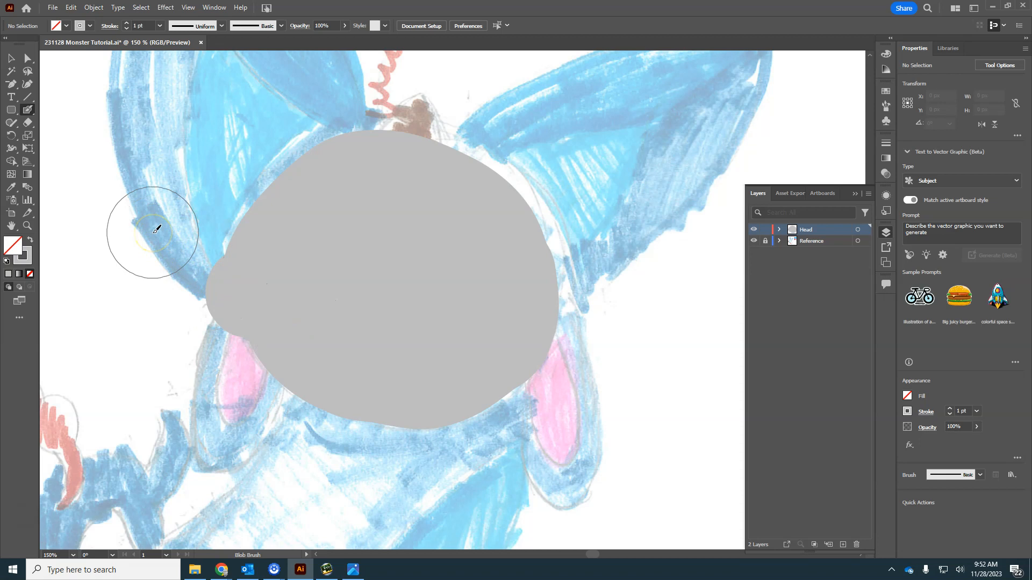
Erase the bulge on the gray head shape's left edge with the Eraser to follow the sketch.
{"action": "key", "text": "e"}
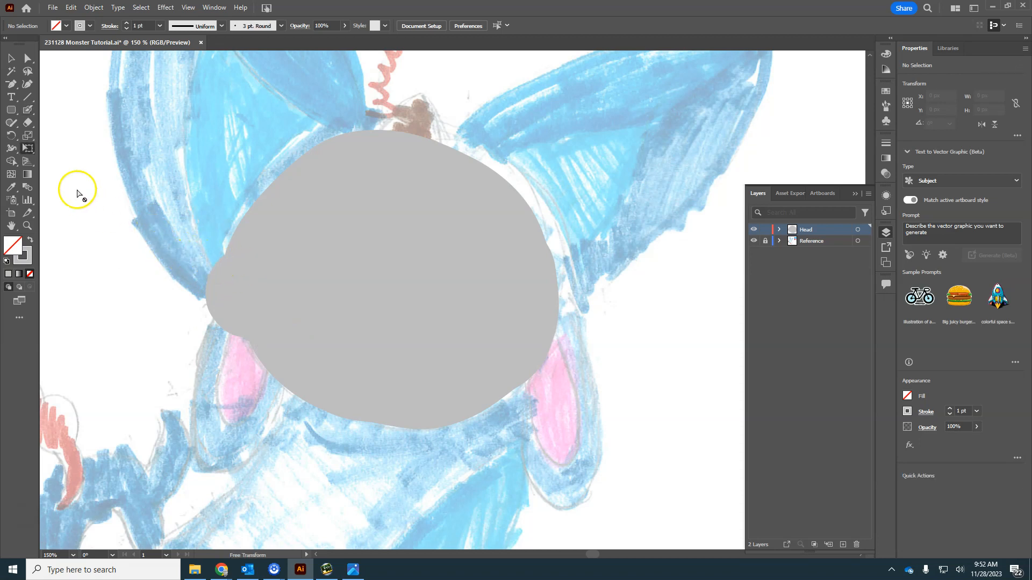
{"action": "left_click", "coordinate": [28, 123]}
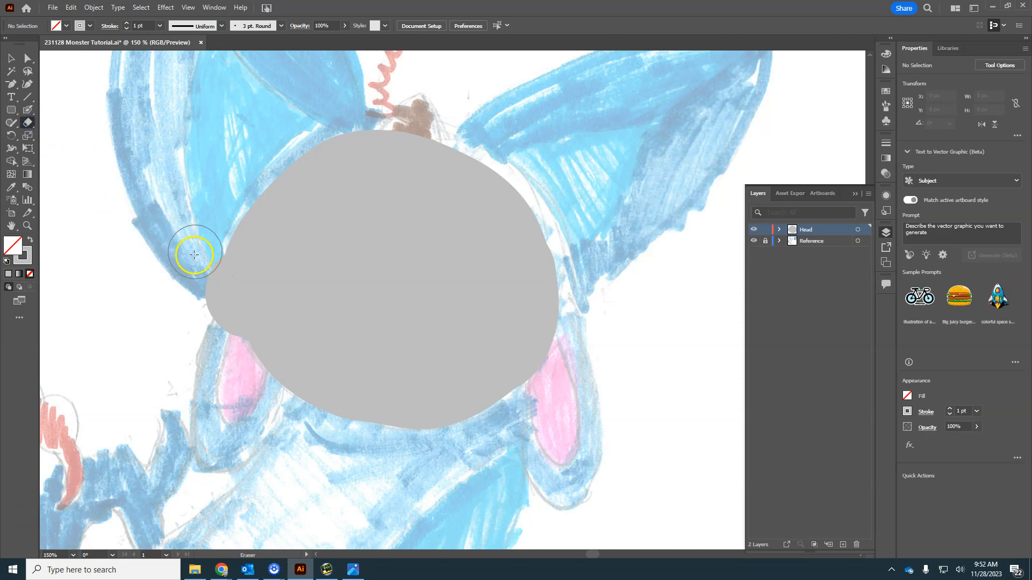
{"action": "left_click_drag", "start_coordinate": [198, 251], "coordinate": [230, 397]}
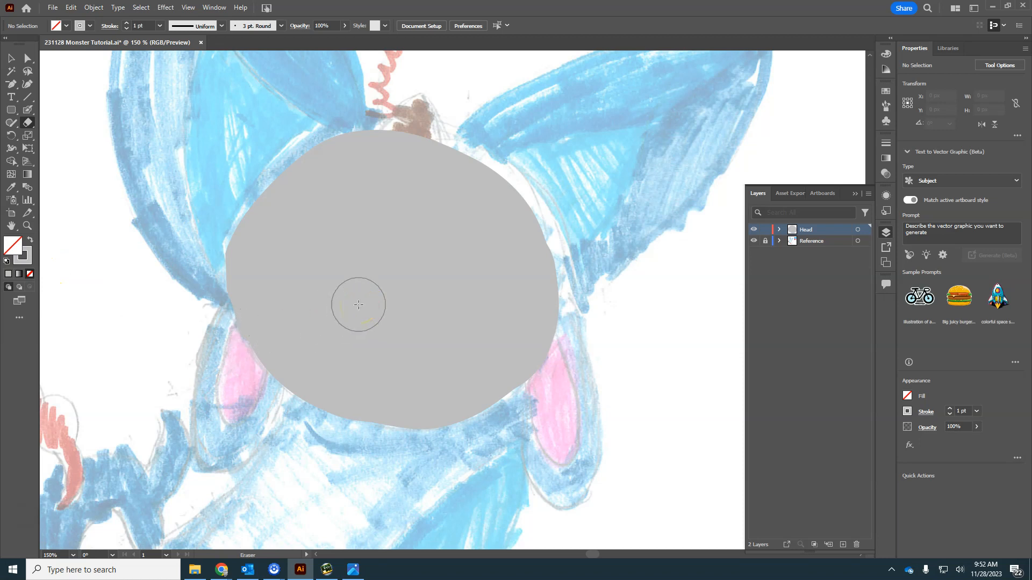
Simplify the gray head path to just a few anchor points so its outline becomes a smooth oval.
{"action": "left_click", "coordinate": [28, 58]}
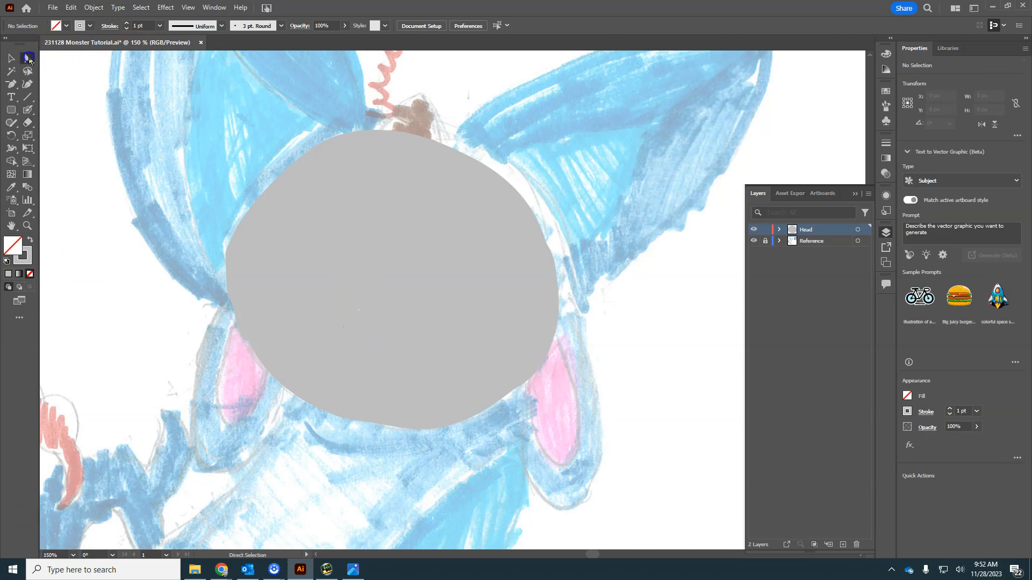
{"action": "left_click", "coordinate": [376, 261]}
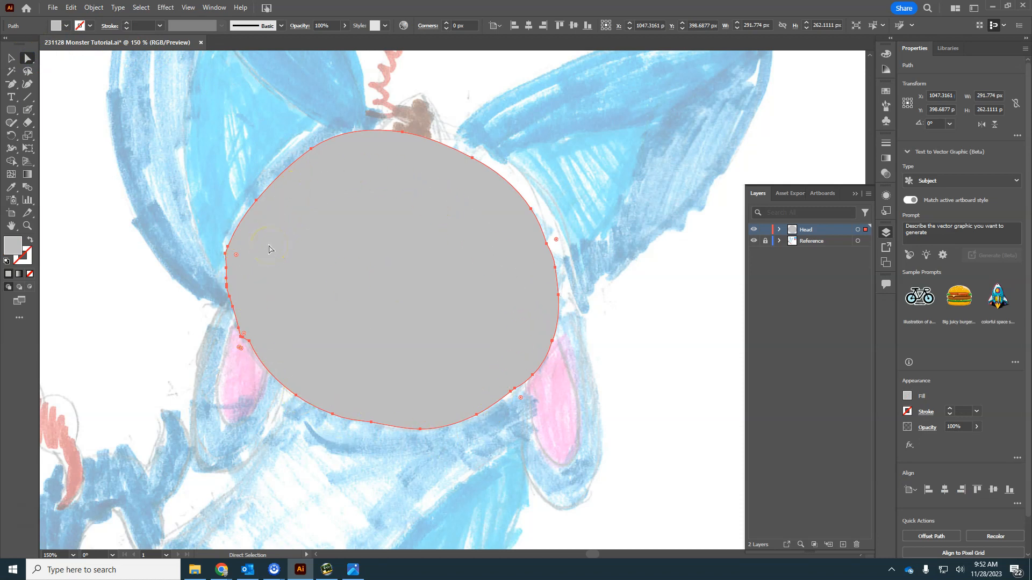
{"action": "left_click", "coordinate": [94, 8]}
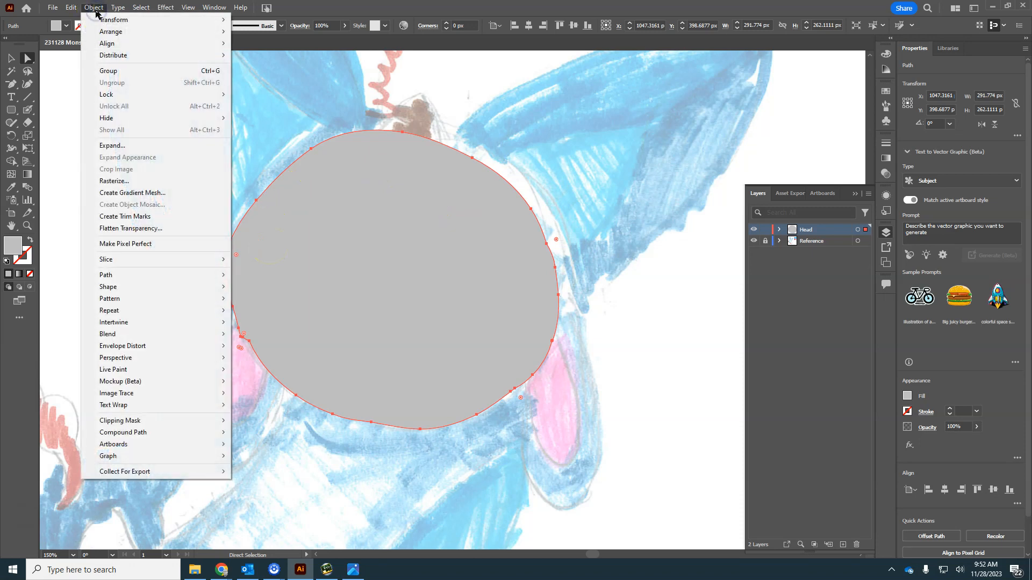
{"action": "left_click", "coordinate": [210, 275]}
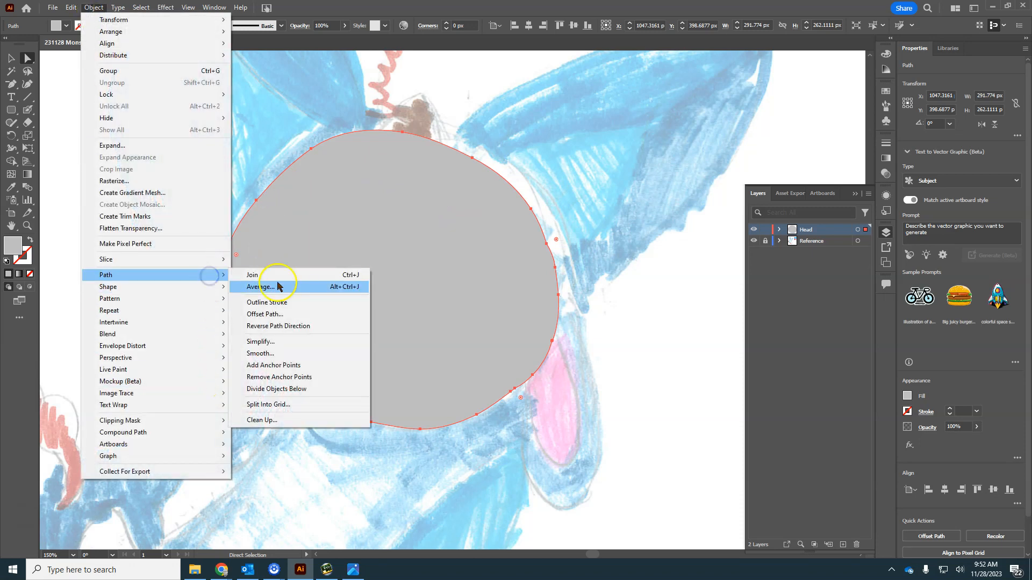
{"action": "left_click", "coordinate": [278, 342]}
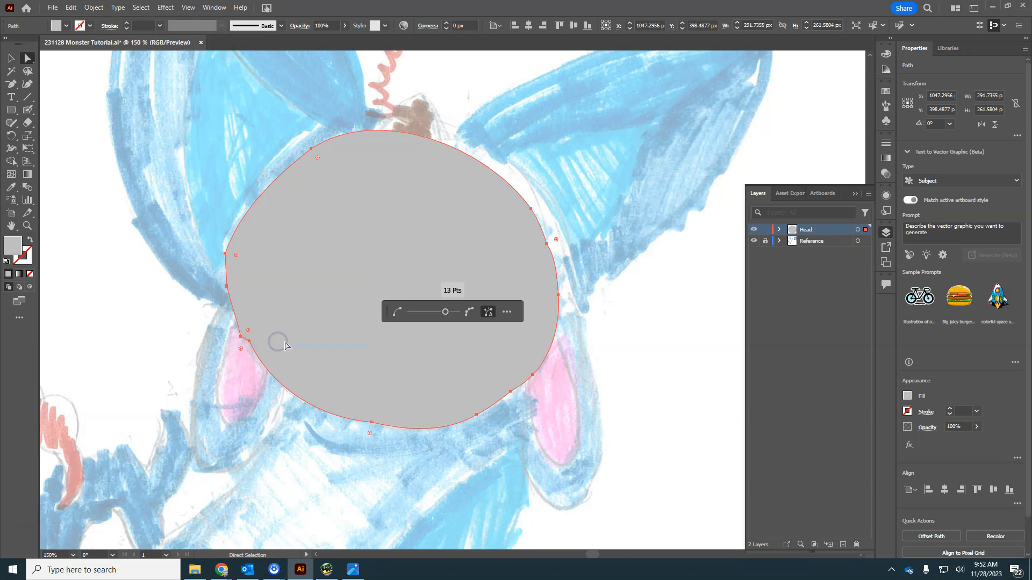
{"action": "left_click_drag", "start_coordinate": [465, 309], "coordinate": [445, 314]}
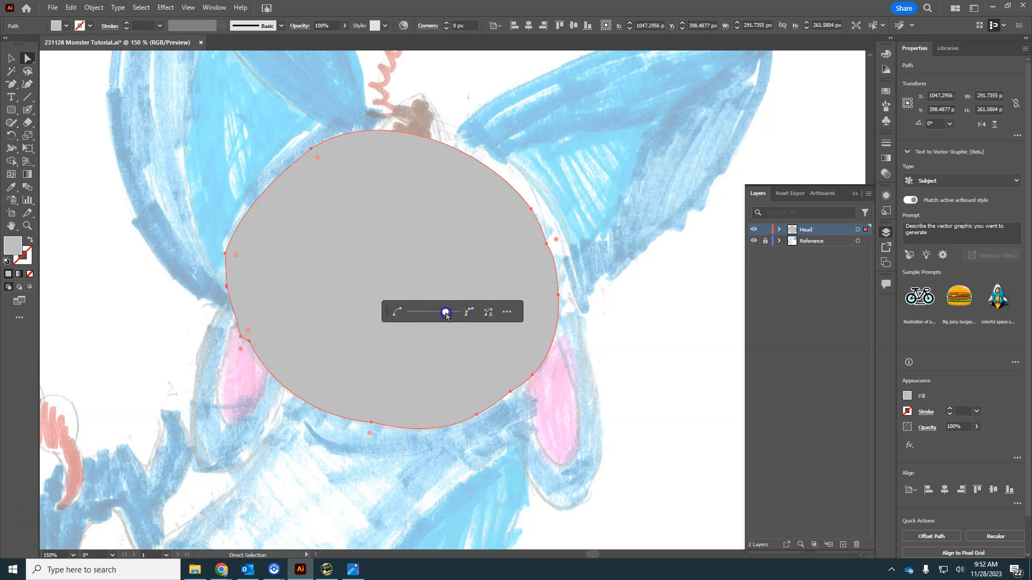
{"action": "left_click_drag", "start_coordinate": [412, 316], "coordinate": [418, 361]}
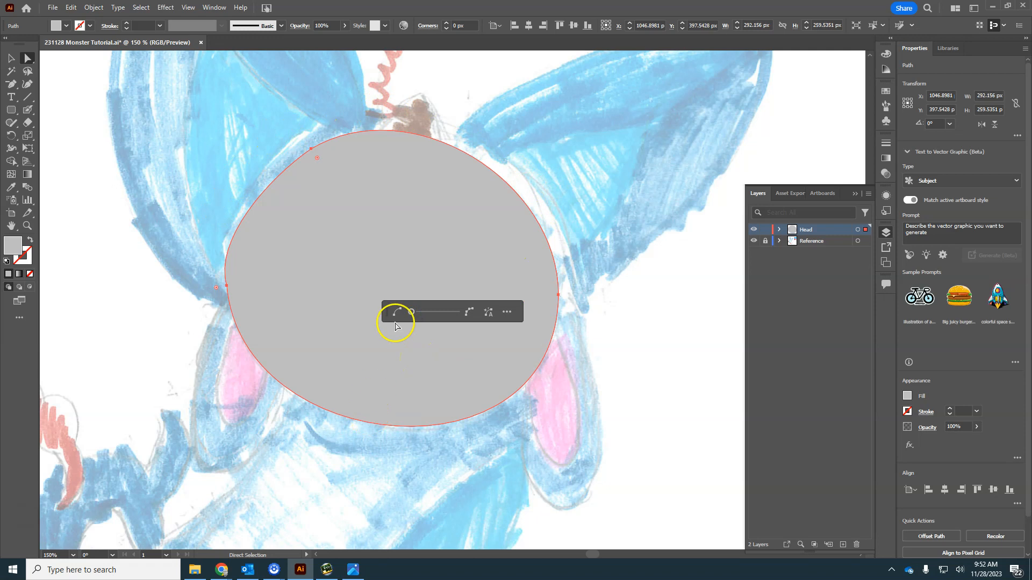
{"action": "left_click_drag", "start_coordinate": [412, 313], "coordinate": [398, 315]}
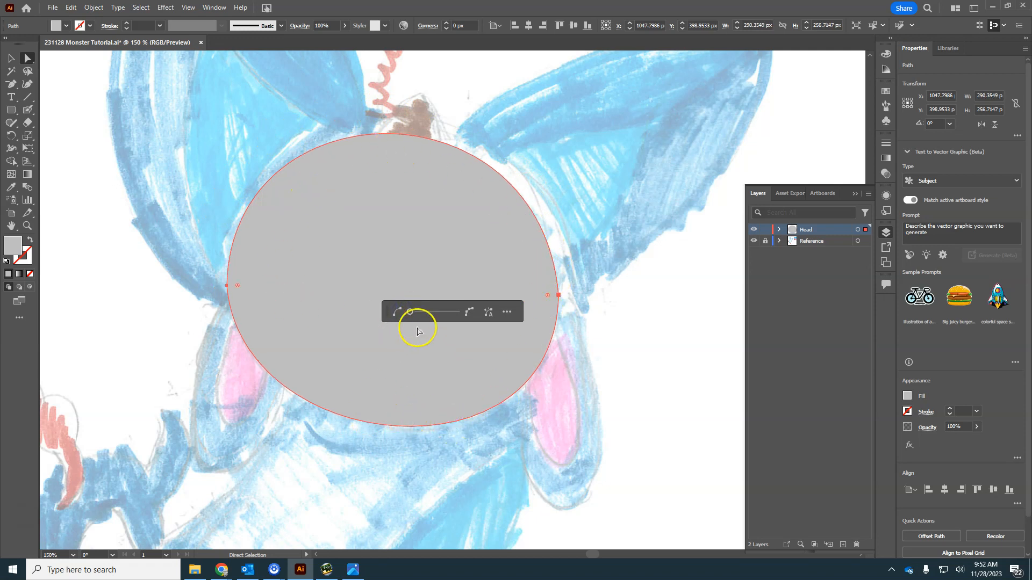
{"action": "left_click_drag", "start_coordinate": [410, 312], "coordinate": [413, 314]}
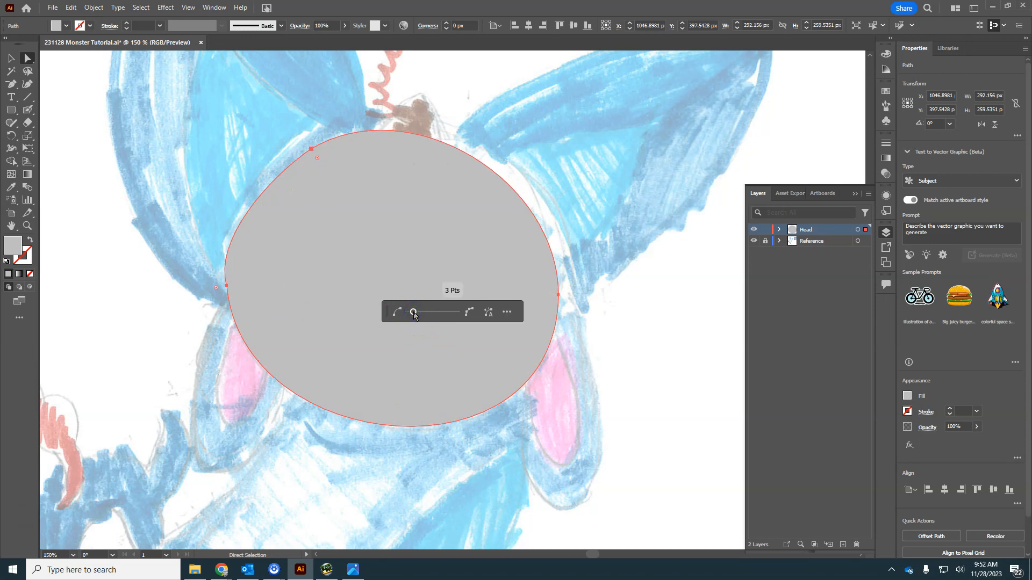
{"action": "left_click_drag", "start_coordinate": [416, 314], "coordinate": [416, 315]}
Recolor the head shape with the dark blue sampled from the color swatch beside the sketch.
{"action": "key", "text": "ctrl"}
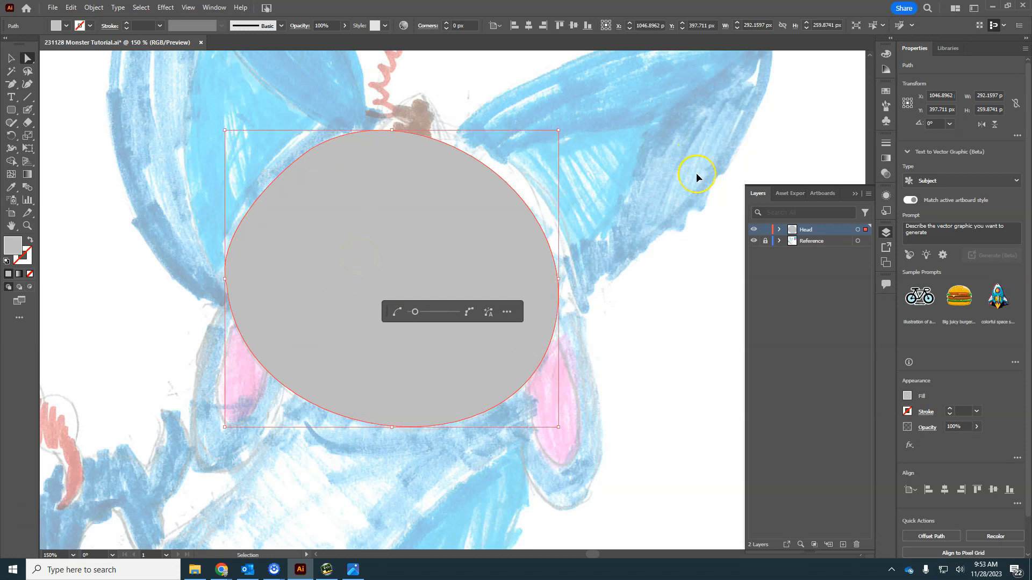
{"action": "key", "text": "ctrl+minus"}
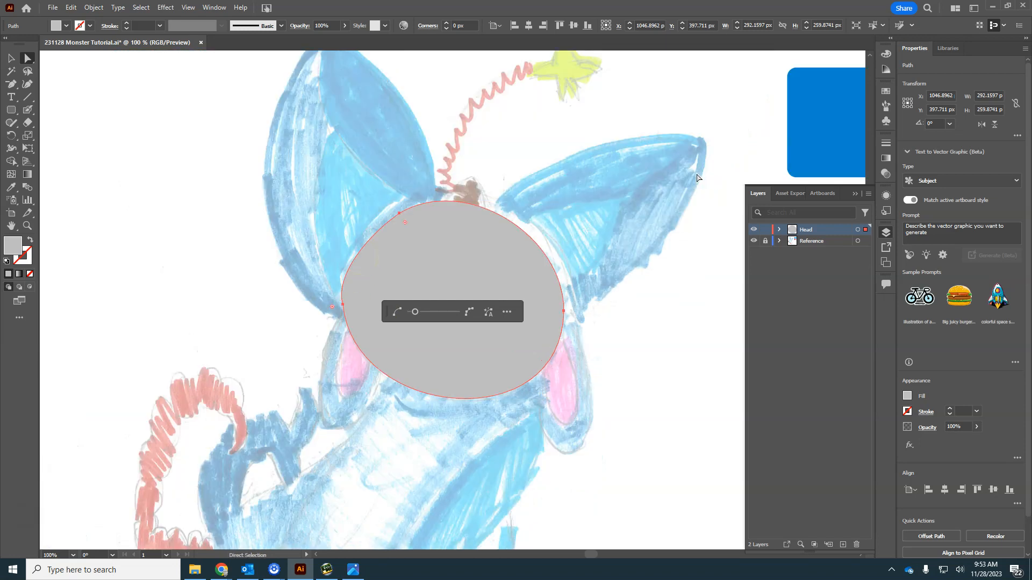
{"action": "left_click_drag", "start_coordinate": [694, 172], "coordinate": [439, 225]}
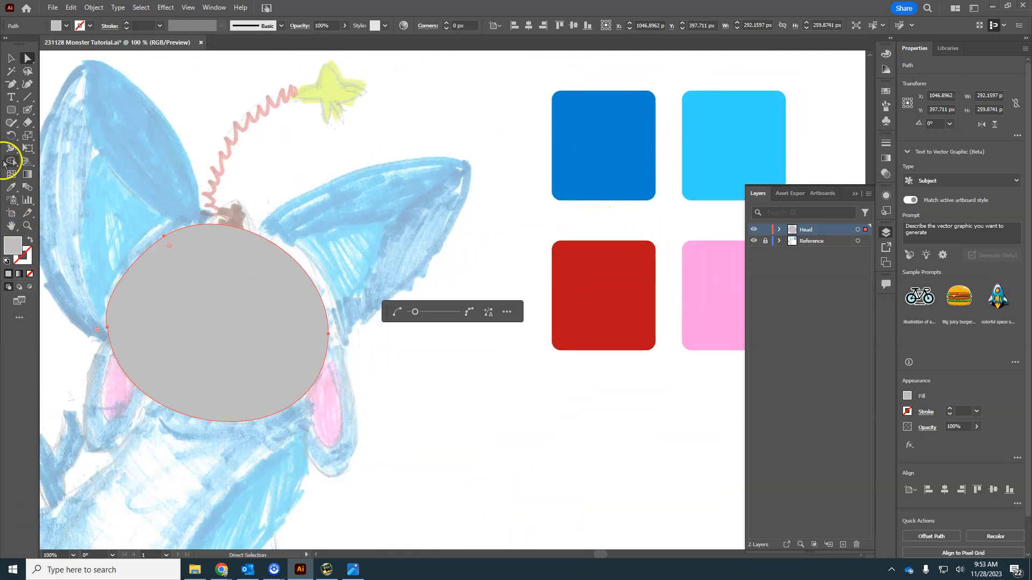
{"action": "left_click", "coordinate": [12, 188]}
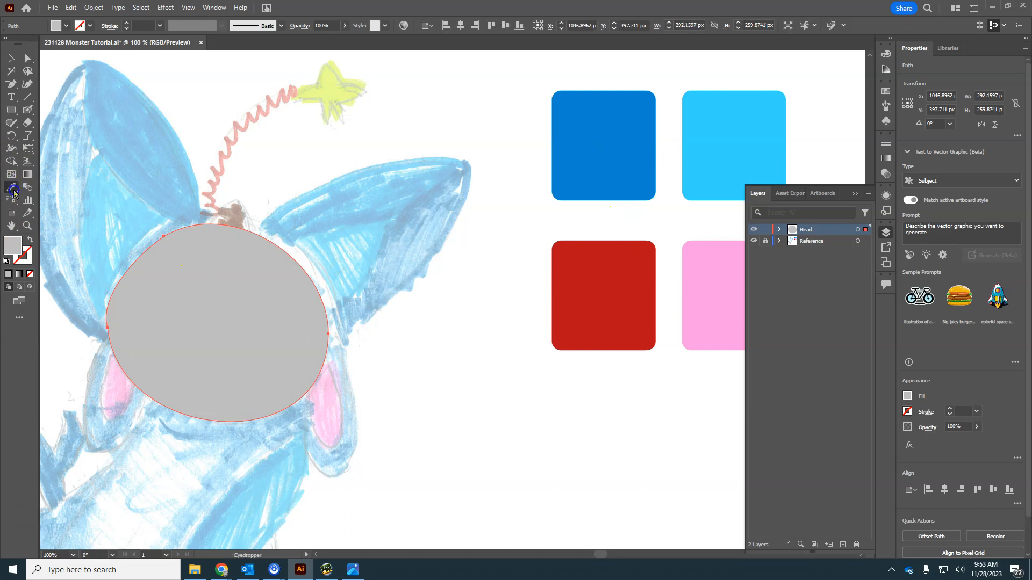
{"action": "left_click", "coordinate": [585, 139]}
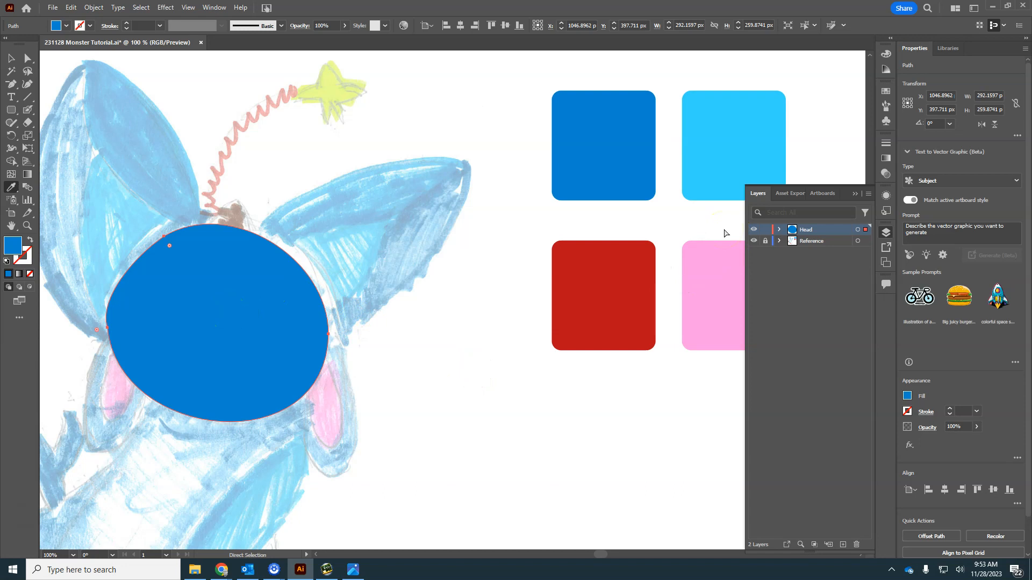
Hide the Head layer and add a new layer above it.
{"action": "key", "text": "ctrl+equal"}
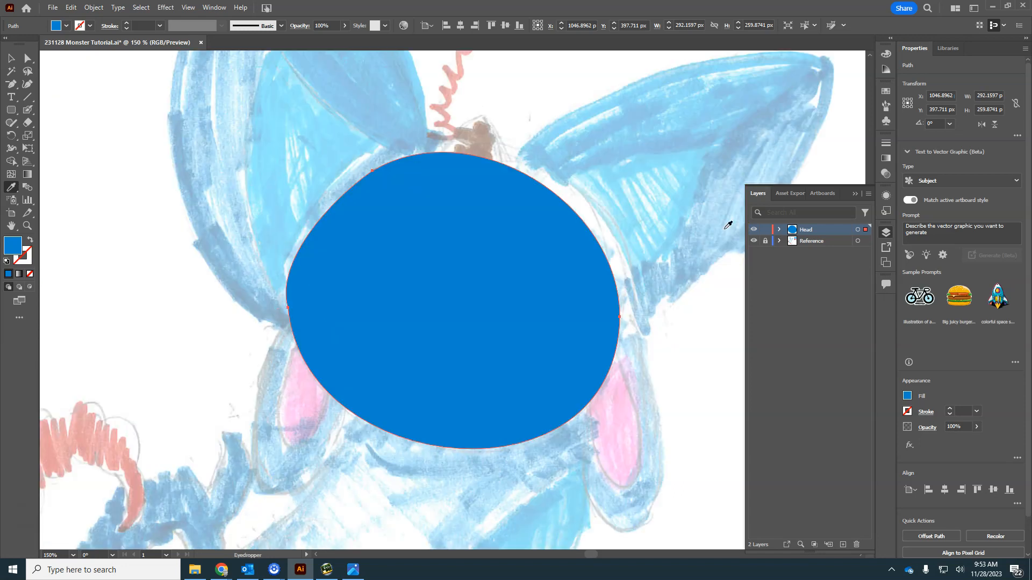
{"action": "left_click", "coordinate": [754, 229]}
{"action": "left_click", "coordinate": [843, 545]}
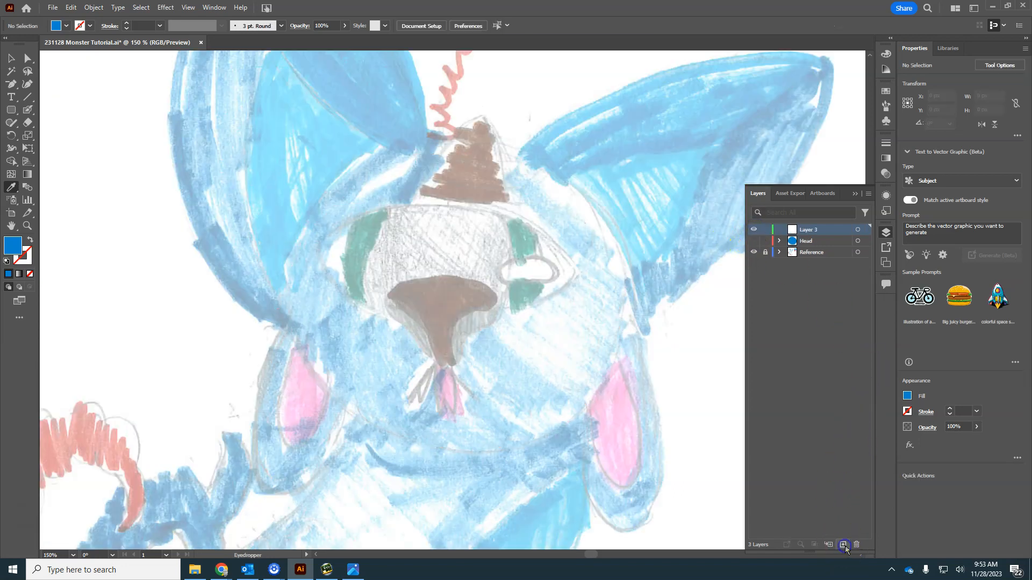
Name the new layer Face and paint a solid shape over the sketch's gray face area and muzzle with the Blob Brush.
{"action": "double_click", "coordinate": [812, 230]}
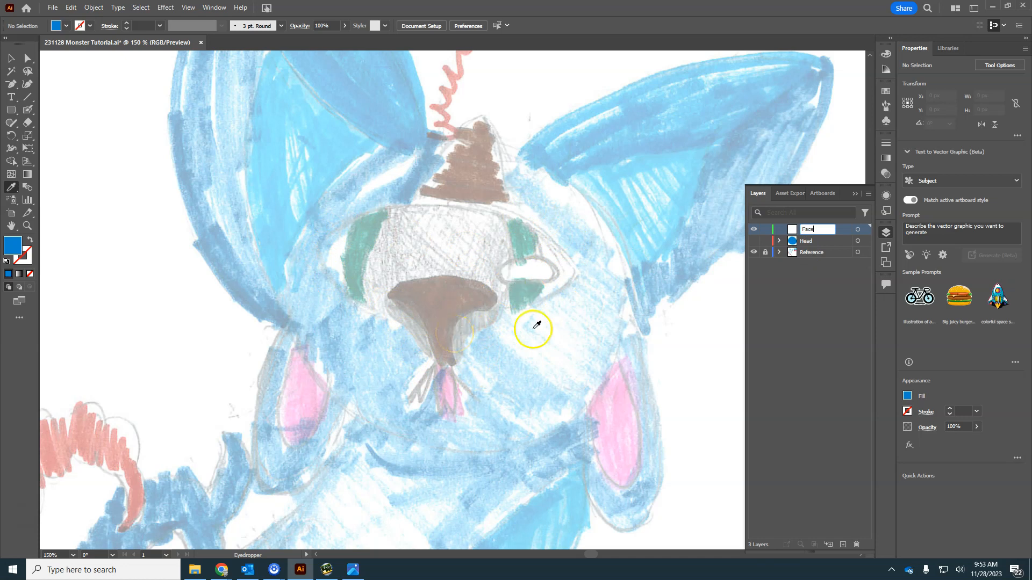
{"action": "left_click", "coordinate": [812, 272]}
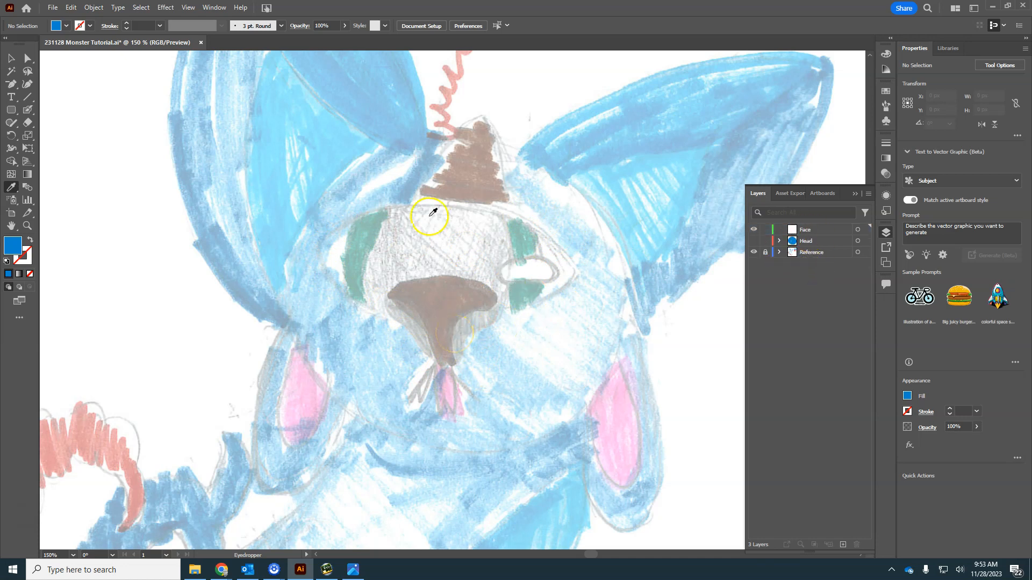
{"action": "left_click", "coordinate": [27, 112]}
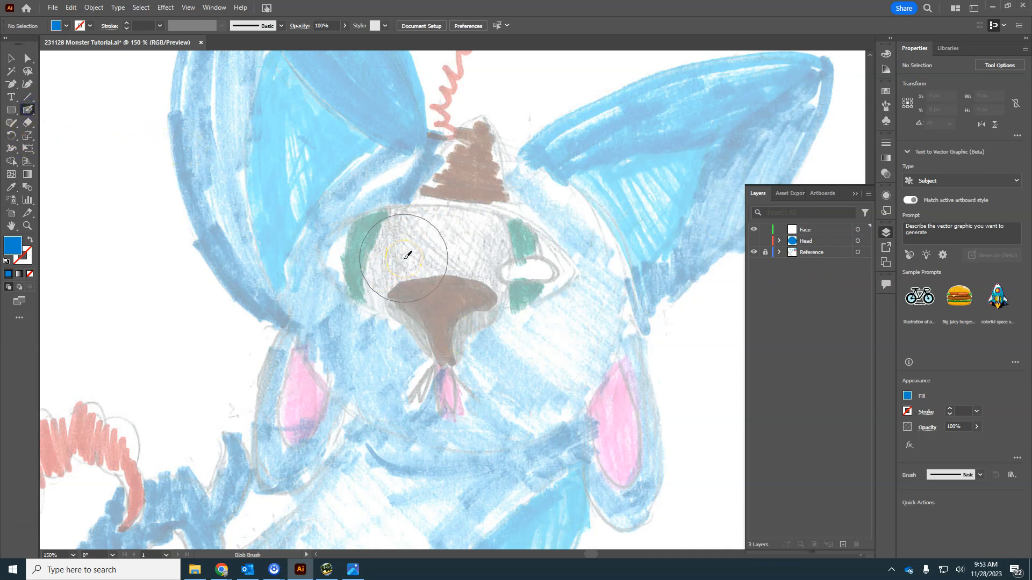
{"action": "key", "text": "ctrl+plus"}
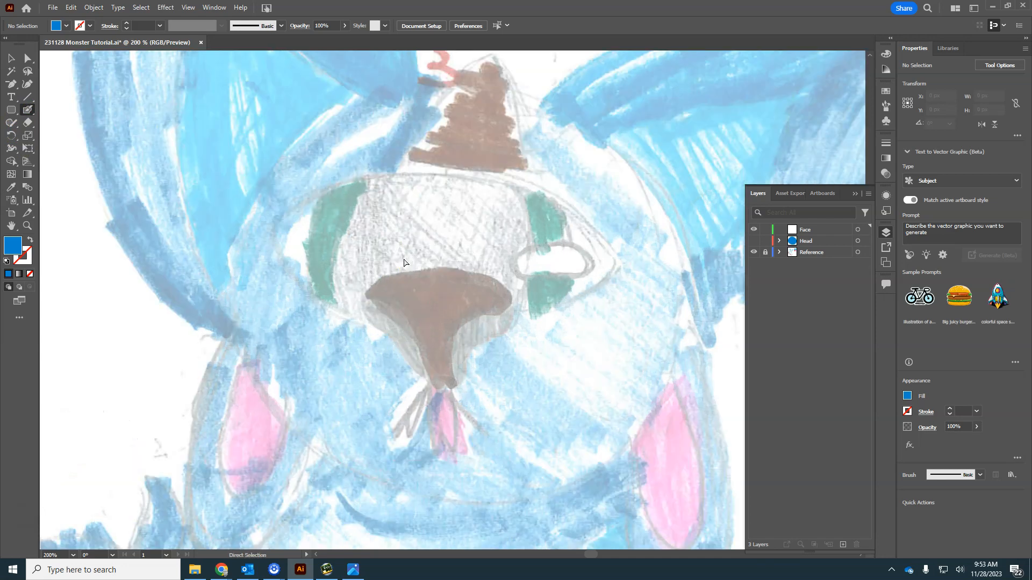
{"action": "mouse_move", "coordinate": [407, 256]}
{"action": "left_mouse_down"}
{"action": "mouse_move", "coordinate": [456, 235]}
{"action": "mouse_move", "coordinate": [383, 237]}
{"action": "mouse_move", "coordinate": [427, 307]}
{"action": "left_mouse_up"}
{"action": "mouse_move", "coordinate": [477, 281]}
{"action": "left_mouse_down"}
{"action": "mouse_move", "coordinate": [527, 258]}
{"action": "mouse_move", "coordinate": [477, 232]}
{"action": "mouse_move", "coordinate": [355, 237]}
{"action": "mouse_move", "coordinate": [350, 221]}
{"action": "mouse_move", "coordinate": [328, 230]}
{"action": "mouse_move", "coordinate": [329, 250]}
{"action": "mouse_move", "coordinate": [362, 289]}
{"action": "mouse_move", "coordinate": [418, 309]}
{"action": "mouse_move", "coordinate": [433, 349]}
{"action": "mouse_move", "coordinate": [474, 316]}
{"action": "left_mouse_up"}
{"action": "key", "text": "bracketleft"}
{"action": "key", "text": "bracketleft"}
{"action": "key", "text": "bracketleft"}
{"action": "key", "text": "bracketleft"}
{"action": "key", "text": "bracketleft"}
{"action": "key", "text": "bracketleft"}
{"action": "mouse_move", "coordinate": [519, 283]}
{"action": "left_mouse_down"}
{"action": "mouse_move", "coordinate": [560, 253]}
{"action": "mouse_move", "coordinate": [565, 275]}
{"action": "mouse_move", "coordinate": [584, 254]}
{"action": "mouse_move", "coordinate": [566, 234]}
{"action": "mouse_move", "coordinate": [491, 203]}
{"action": "mouse_move", "coordinate": [406, 198]}
{"action": "mouse_move", "coordinate": [330, 215]}
{"action": "left_mouse_up"}
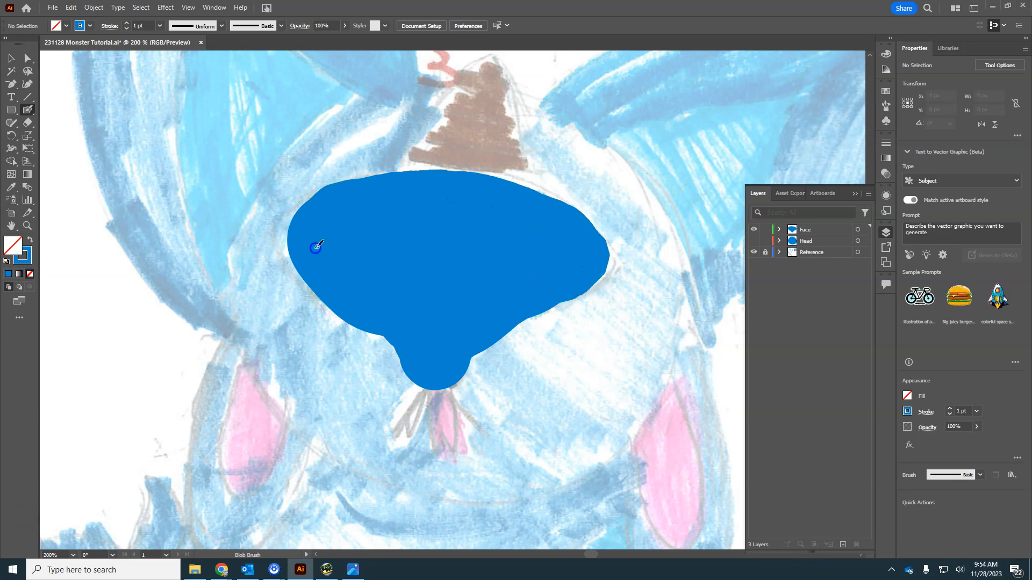
{"action": "left_click_drag", "start_coordinate": [411, 317], "coordinate": [435, 348]}
{"action": "left_click_drag", "start_coordinate": [548, 280], "coordinate": [556, 258]}
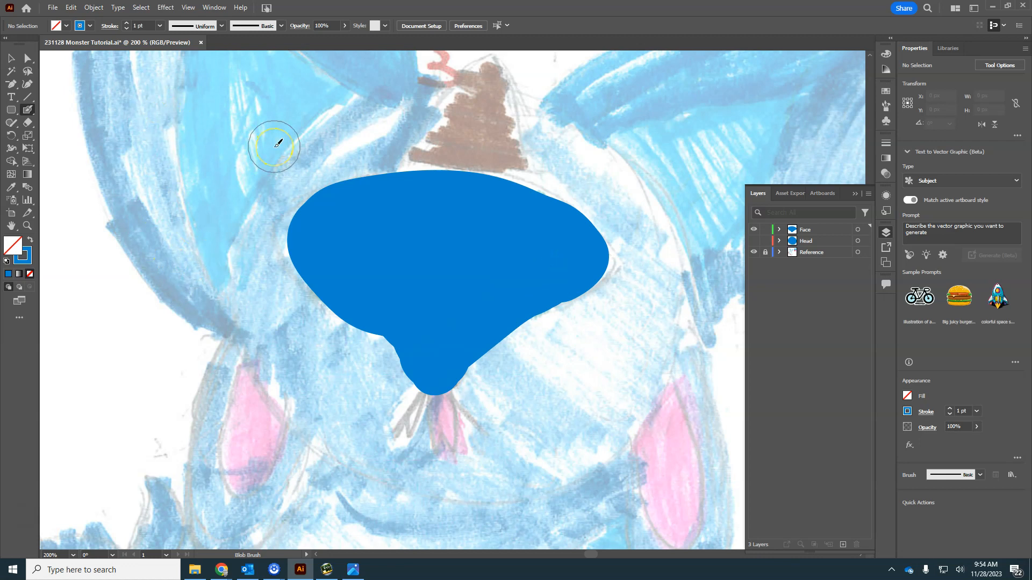
Simplify the face shape's path to 5 points so its outline becomes smooth.
{"action": "key", "text": "v"}
{"action": "left_click", "coordinate": [391, 220]}
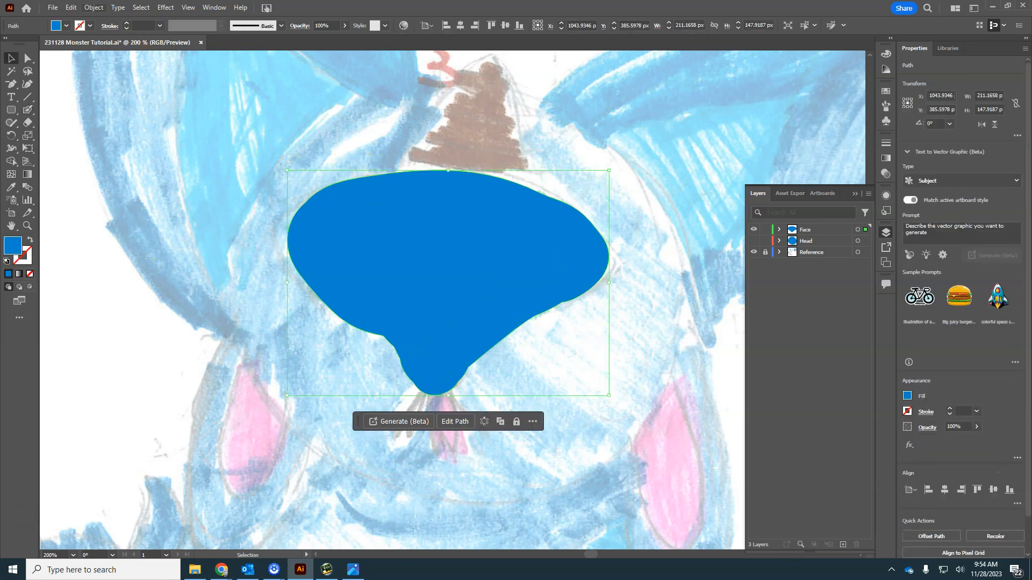
{"action": "left_click", "coordinate": [100, 10]}
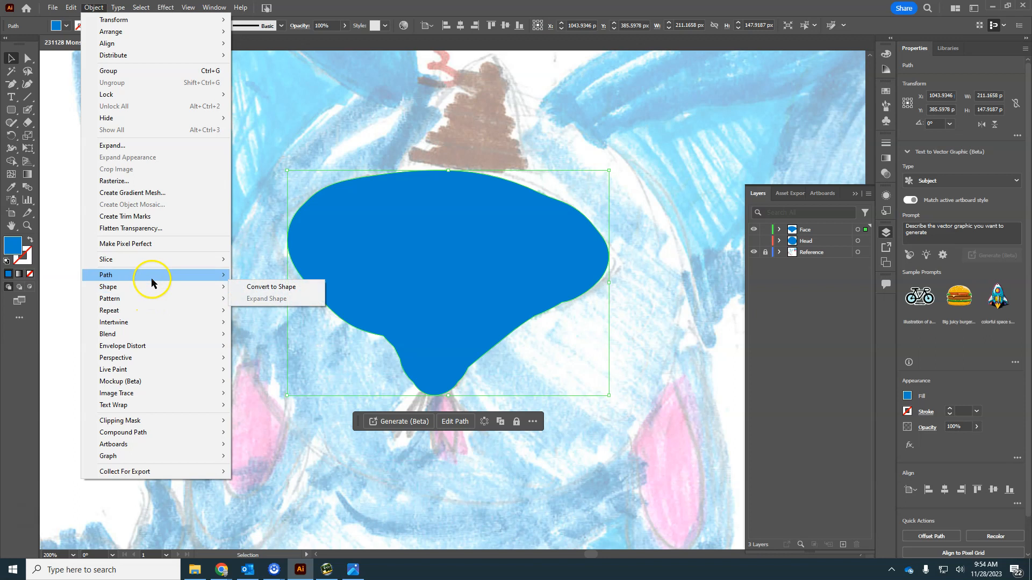
{"action": "mouse_move", "coordinate": [153, 281]}
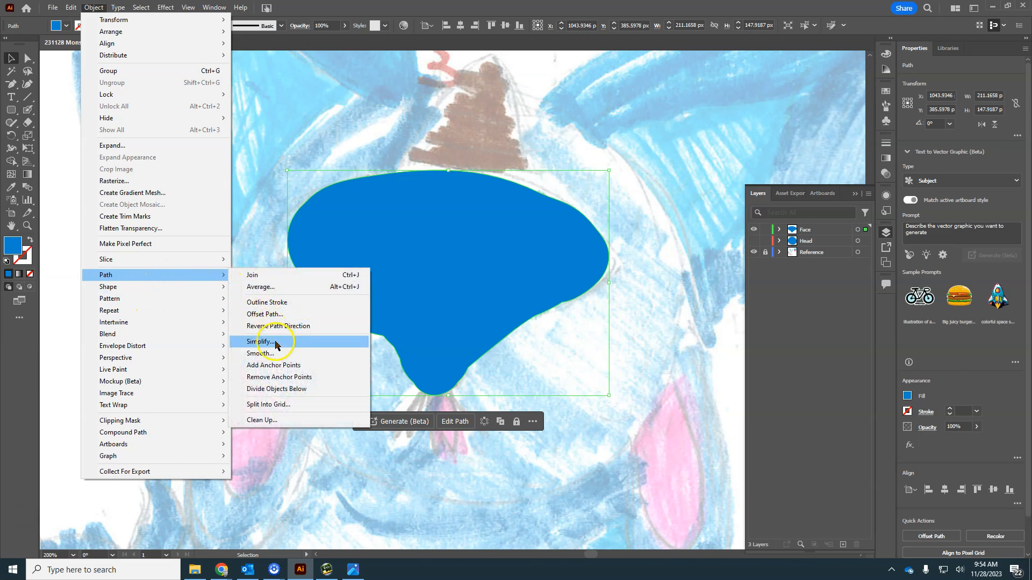
{"action": "left_click", "coordinate": [259, 342]}
{"action": "left_click_drag", "start_coordinate": [445, 312], "coordinate": [419, 315]}
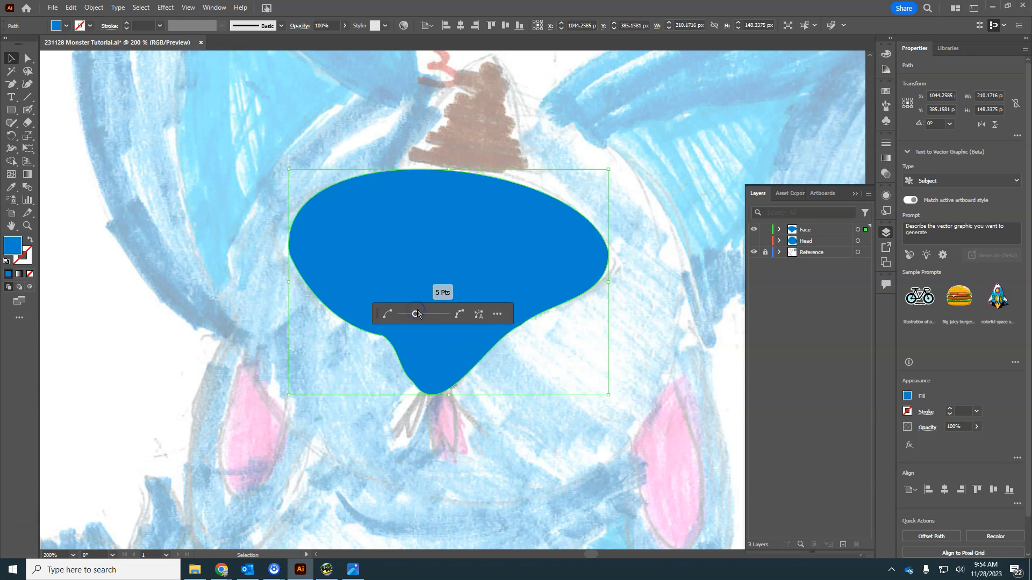
Try to reshape the face outline by moving its anchor points with the Curvature tool, and undo those edits.
{"action": "left_click", "coordinate": [27, 85]}
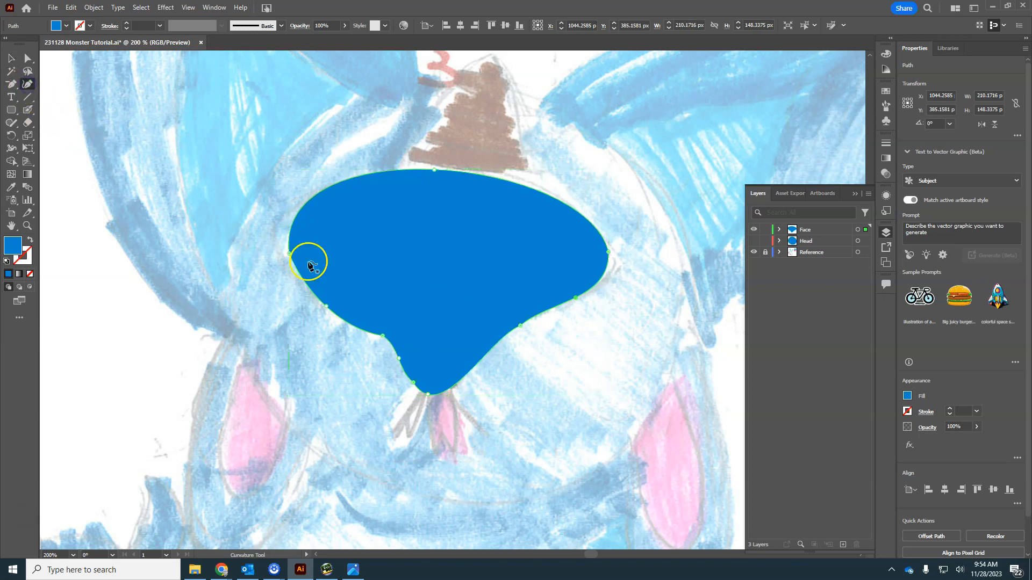
{"action": "left_click_drag", "start_coordinate": [521, 325], "coordinate": [516, 336]}
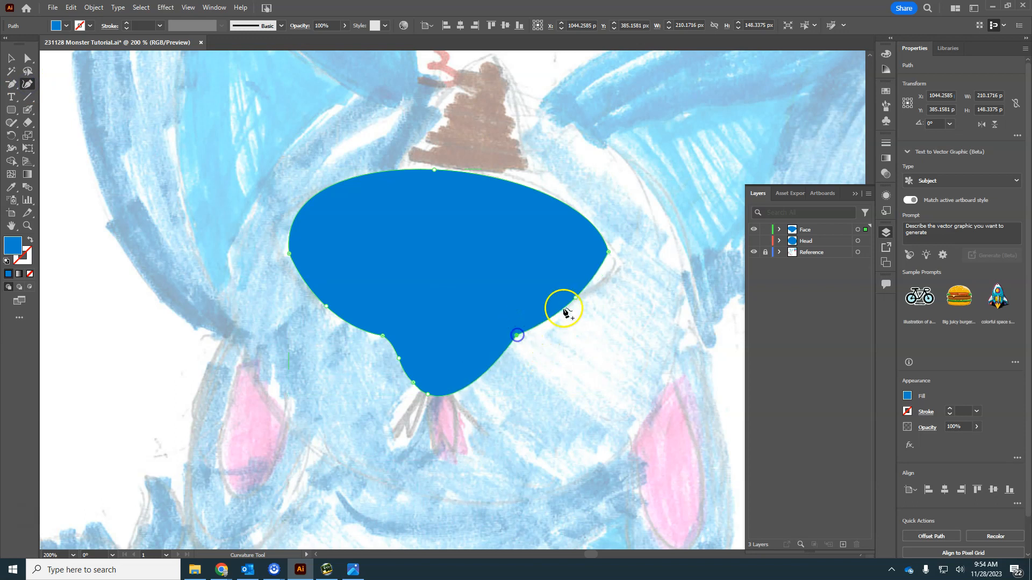
{"action": "left_click_drag", "start_coordinate": [609, 267], "coordinate": [517, 183]}
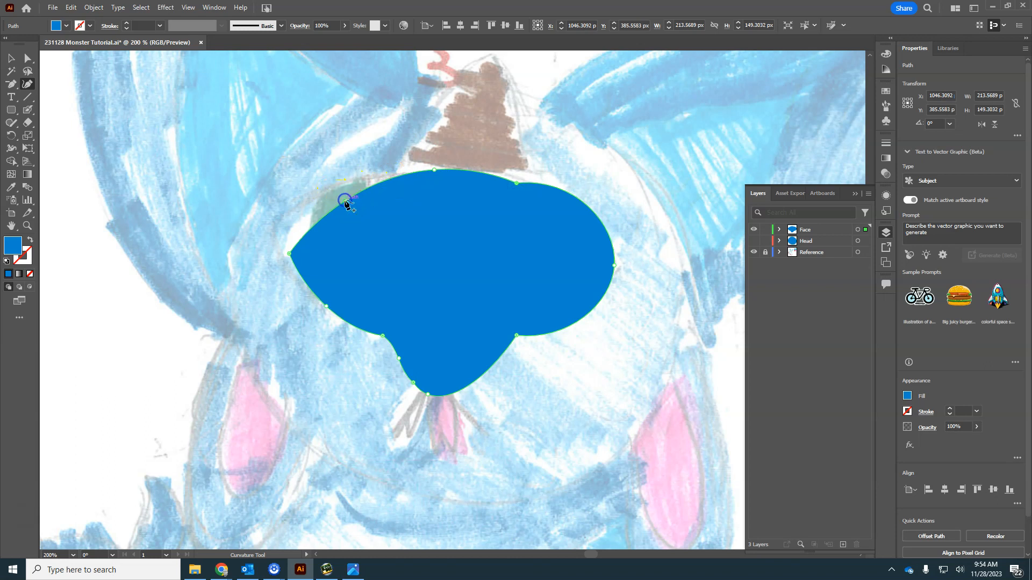
{"action": "left_click_drag", "start_coordinate": [338, 202], "coordinate": [285, 219]}
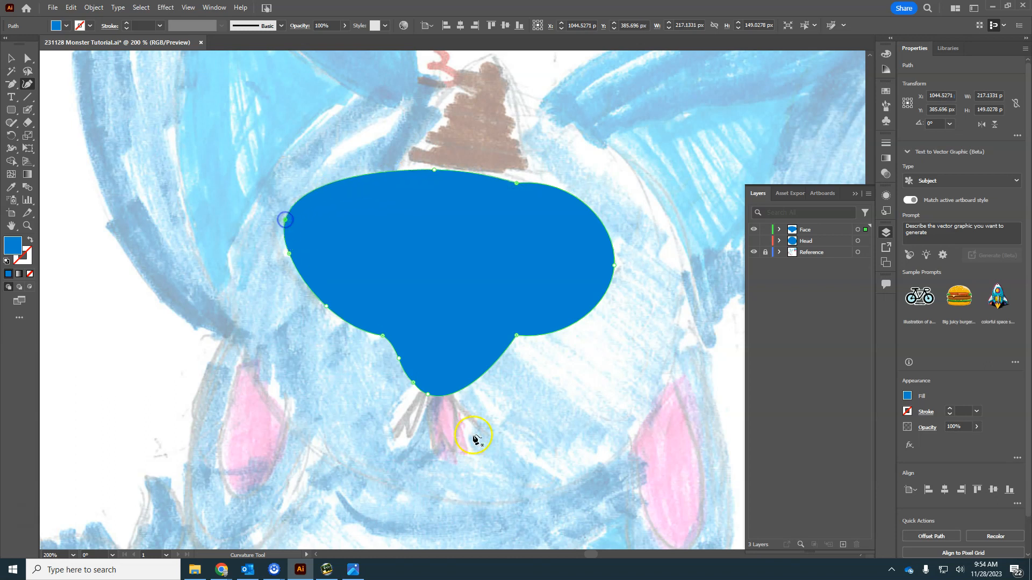
{"action": "key", "text": "ctrl+z"}
{"action": "key", "text": "ctrl+z"}
{"action": "key", "text": "ctrl+z"}
{"action": "key", "text": "ctrl+z"}
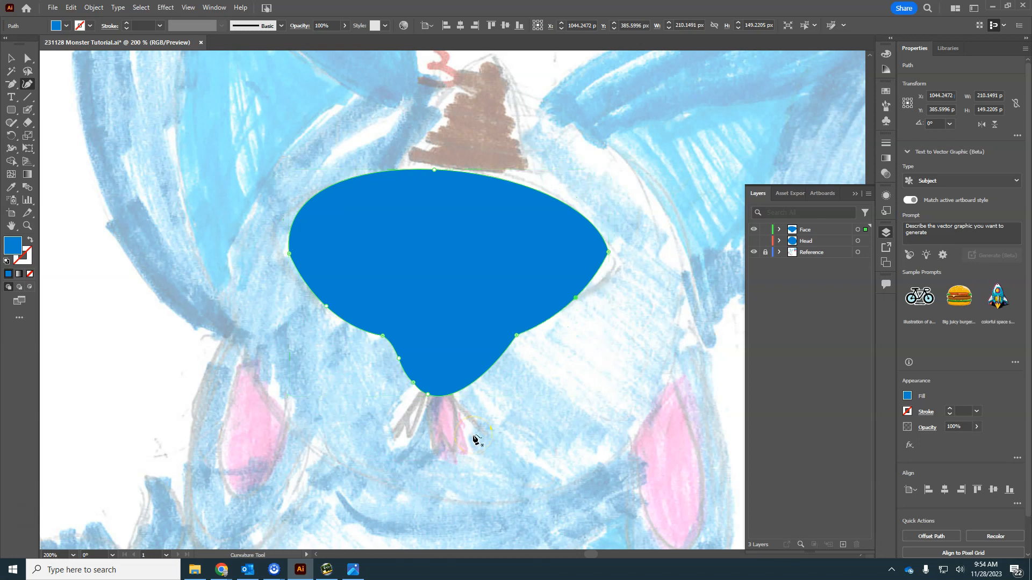
{"action": "key", "text": "ctrl+z"}
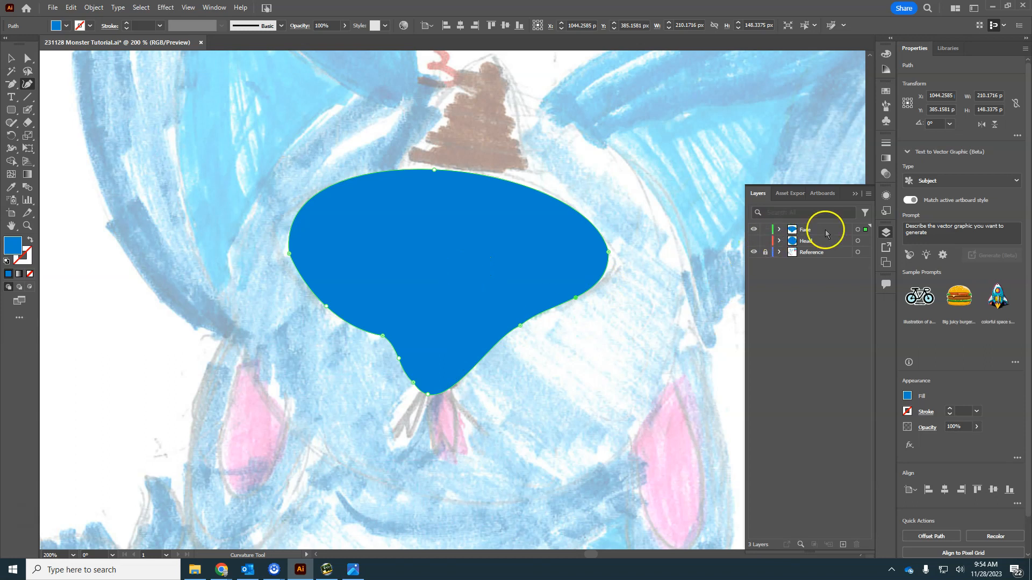
Recolor the face shape light gray and show the Head layer behind it.
{"action": "double_click", "coordinate": [15, 250]}
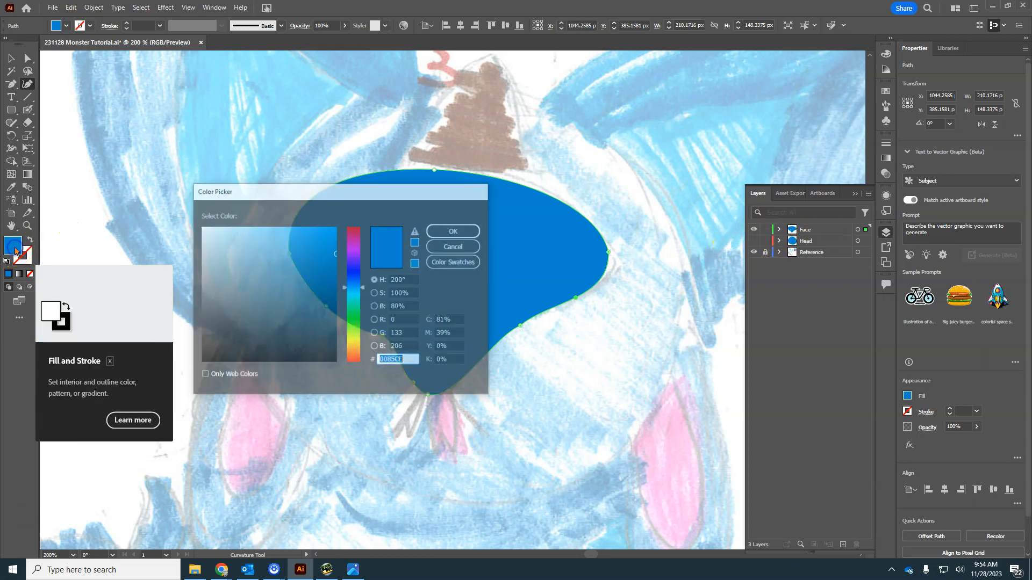
{"action": "left_click", "coordinate": [201, 263]}
{"action": "mouse_move", "coordinate": [202, 264]}
{"action": "left_mouse_down"}
{"action": "mouse_move", "coordinate": [180, 271]}
{"action": "mouse_move", "coordinate": [203, 274]}
{"action": "mouse_move", "coordinate": [206, 251]}
{"action": "left_mouse_up"}
{"action": "left_click", "coordinate": [455, 231]}
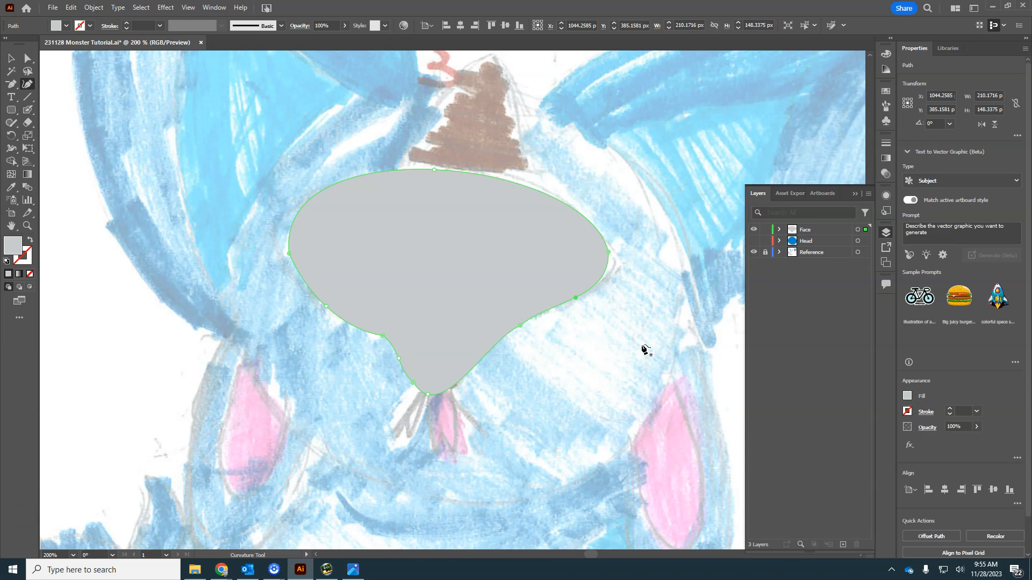
{"action": "left_click", "coordinate": [754, 241]}
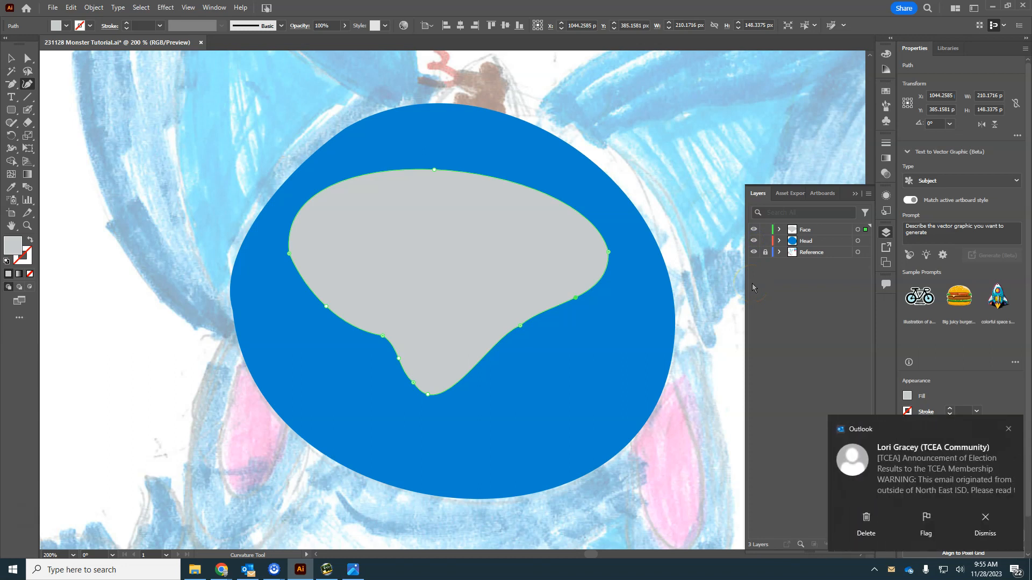
{"action": "left_click", "coordinate": [1008, 429]}
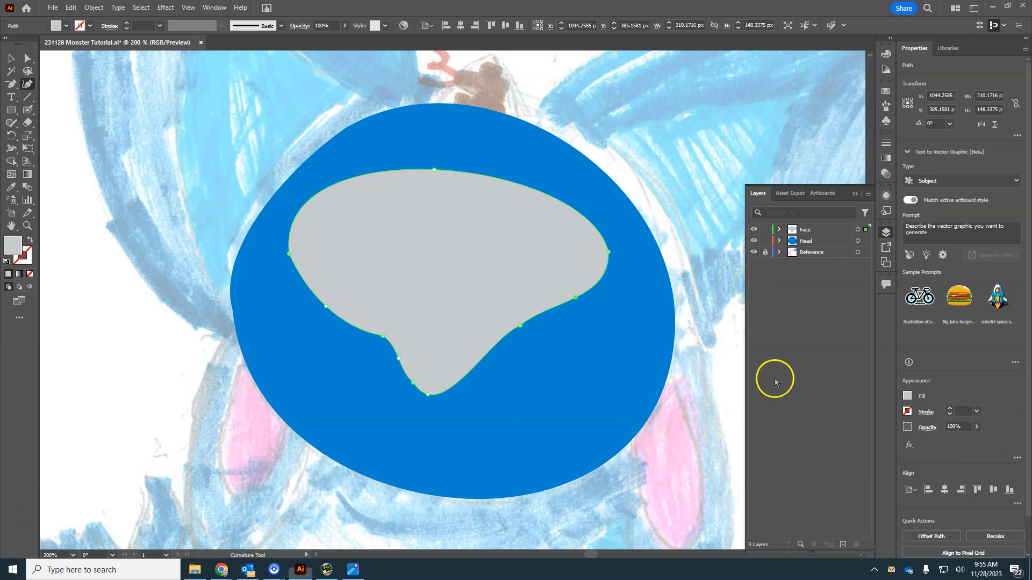
Hide the Face and Head layers and add a new layer named Nose above them.
{"action": "left_click_drag", "start_coordinate": [754, 230], "coordinate": [754, 240]}
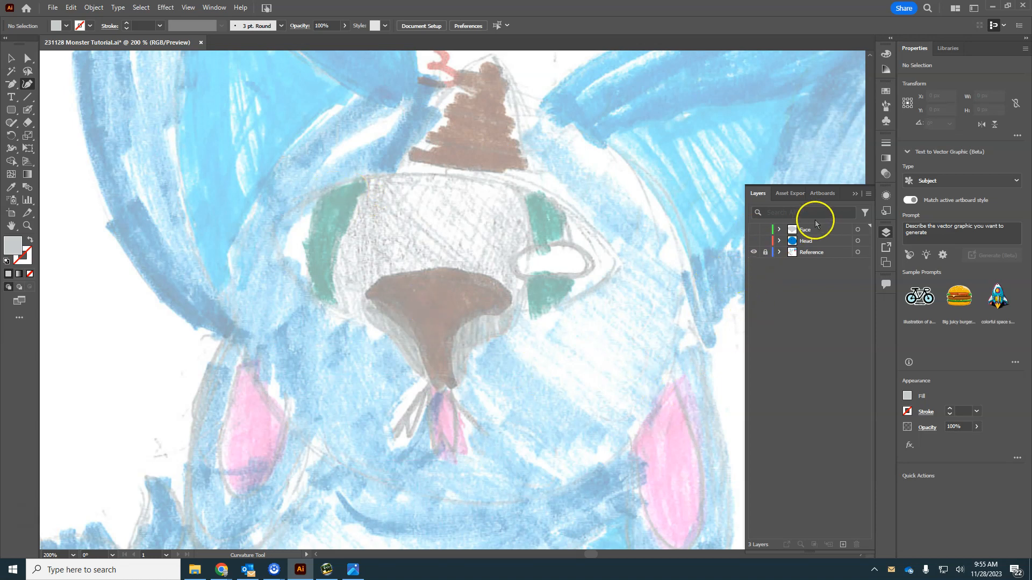
{"action": "left_click", "coordinate": [843, 545]}
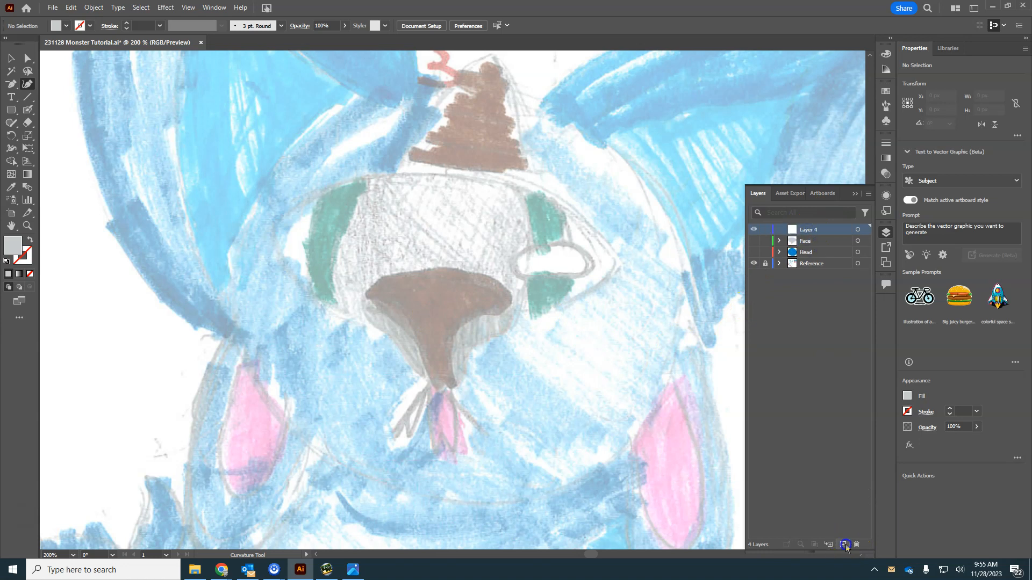
{"action": "double_click", "coordinate": [811, 230]}
Paint the nose with its narrow stem over the sketch's brown nose using a progressively smaller Blob Brush.
{"action": "left_click", "coordinate": [28, 110]}
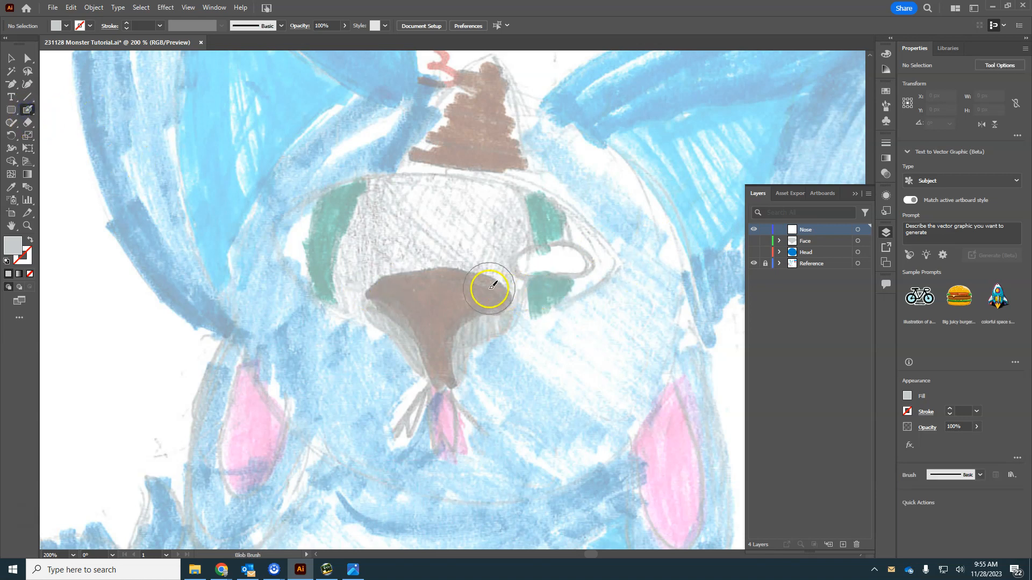
{"action": "key", "text": "ctrl+plus"}
{"action": "mouse_move", "coordinate": [433, 290]}
{"action": "left_mouse_down"}
{"action": "mouse_move", "coordinate": [378, 299]}
{"action": "mouse_move", "coordinate": [478, 297]}
{"action": "mouse_move", "coordinate": [424, 311]}
{"action": "mouse_move", "coordinate": [411, 334]}
{"action": "mouse_move", "coordinate": [404, 366]}
{"action": "mouse_move", "coordinate": [428, 457]}
{"action": "mouse_move", "coordinate": [448, 352]}
{"action": "left_mouse_up"}
{"action": "key", "text": "bracketleft"}
{"action": "key", "text": "bracketleft"}
{"action": "key", "text": "bracketleft"}
{"action": "key", "text": "bracketleft"}
{"action": "key", "text": "bracketleft"}
{"action": "key", "text": "bracketleft"}
{"action": "key", "text": "bracketleft"}
{"action": "key", "text": "bracketleft"}
{"action": "key", "text": "bracketleft"}
{"action": "key", "text": "bracketleft"}
{"action": "key", "text": "bracketleft"}
{"action": "key", "text": "bracketleft"}
{"action": "key", "text": "bracketleft"}
{"action": "key", "text": "bracketleft"}
{"action": "key", "text": "bracketleft"}
{"action": "key", "text": "bracketleft"}
{"action": "key", "text": "bracketleft"}
{"action": "key", "text": "bracketleft"}
{"action": "key", "text": "bracketleft"}
{"action": "key", "text": "bracketleft"}
{"action": "mouse_move", "coordinate": [499, 299]}
{"action": "left_mouse_down"}
{"action": "mouse_move", "coordinate": [546, 296]}
{"action": "mouse_move", "coordinate": [488, 269]}
{"action": "mouse_move", "coordinate": [385, 258]}
{"action": "mouse_move", "coordinate": [320, 275]}
{"action": "mouse_move", "coordinate": [309, 293]}
{"action": "mouse_move", "coordinate": [397, 367]}
{"action": "left_mouse_up"}
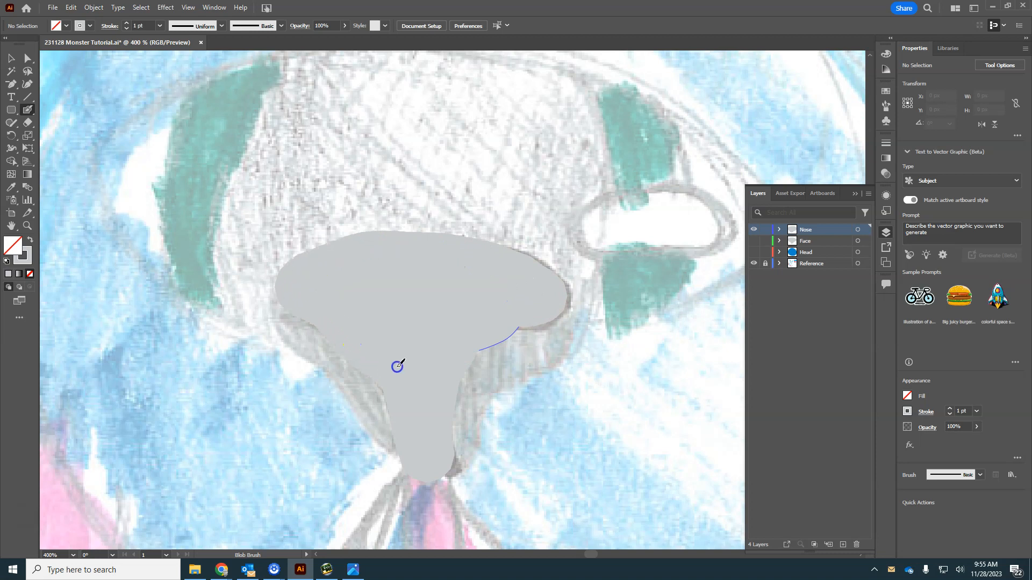
{"action": "mouse_move", "coordinate": [470, 337]}
{"action": "left_mouse_down"}
{"action": "mouse_move", "coordinate": [524, 324]}
{"action": "mouse_move", "coordinate": [550, 296]}
{"action": "mouse_move", "coordinate": [506, 272]}
{"action": "mouse_move", "coordinate": [346, 296]}
{"action": "left_mouse_up"}
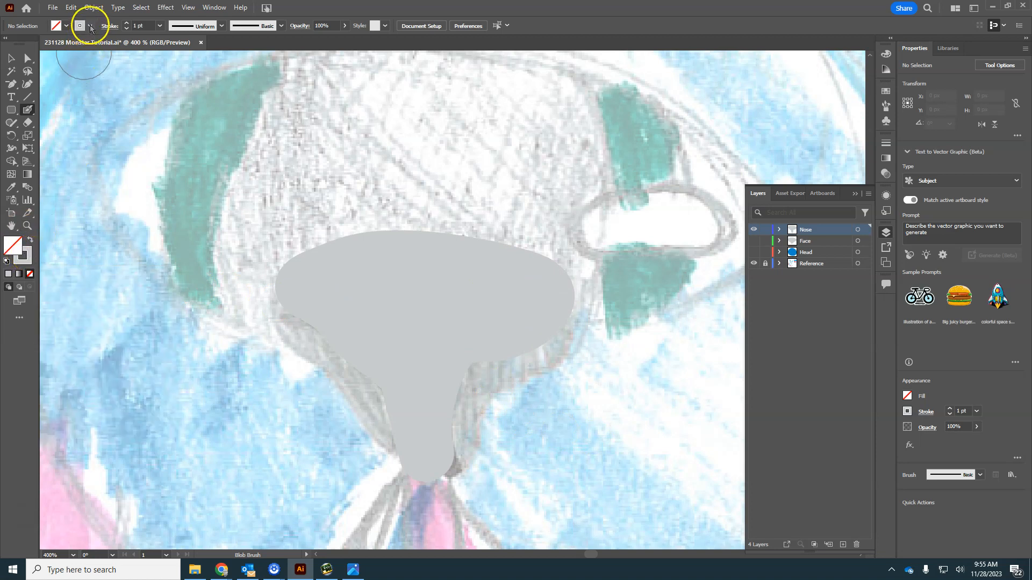
Simplify the nose path to 5 points and smooth the corner where the stem's right side meets the nose.
{"action": "left_click", "coordinate": [11, 49]}
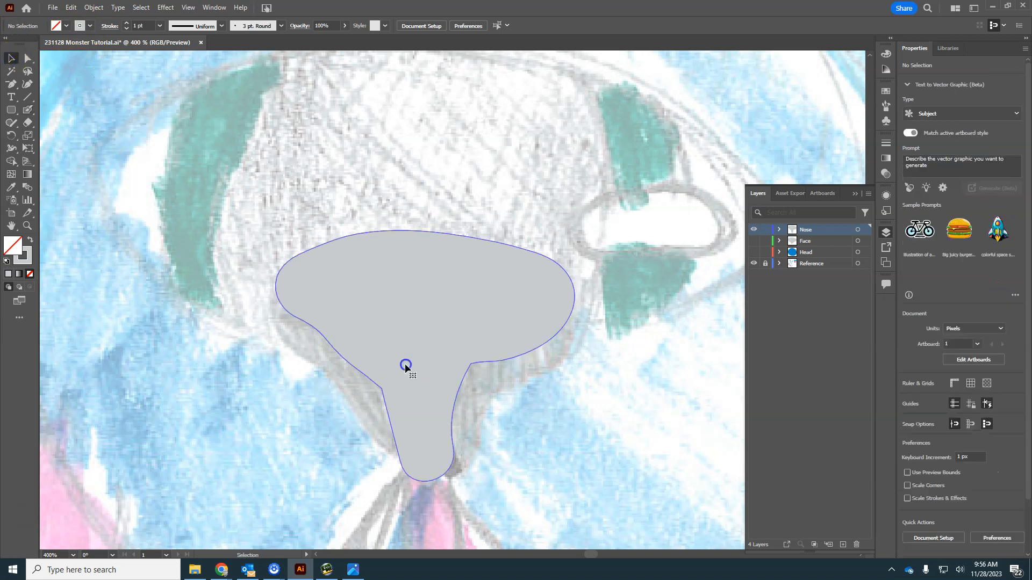
{"action": "left_click", "coordinate": [435, 430]}
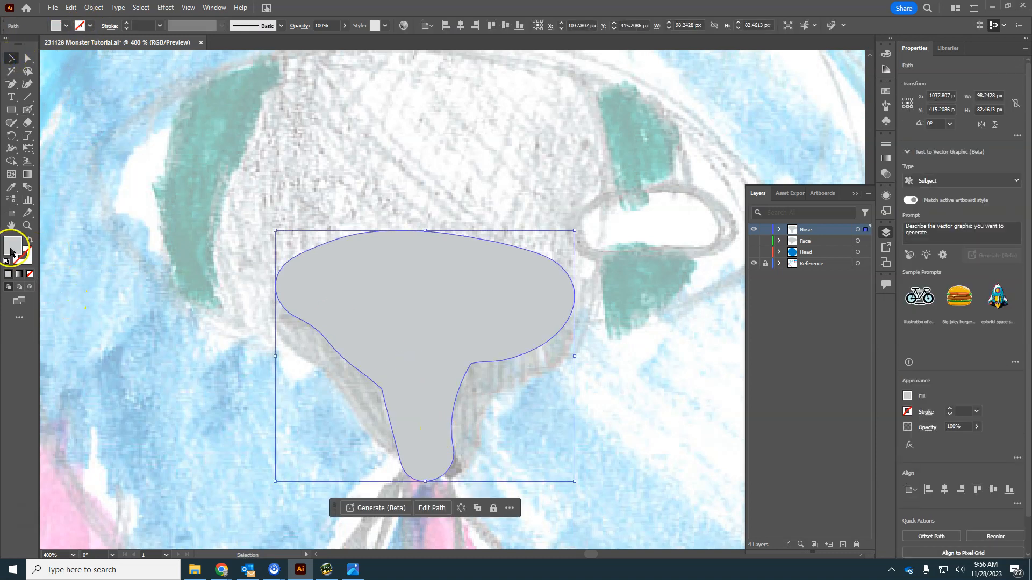
{"action": "left_click", "coordinate": [94, 7]}
{"action": "mouse_move", "coordinate": [138, 276]}
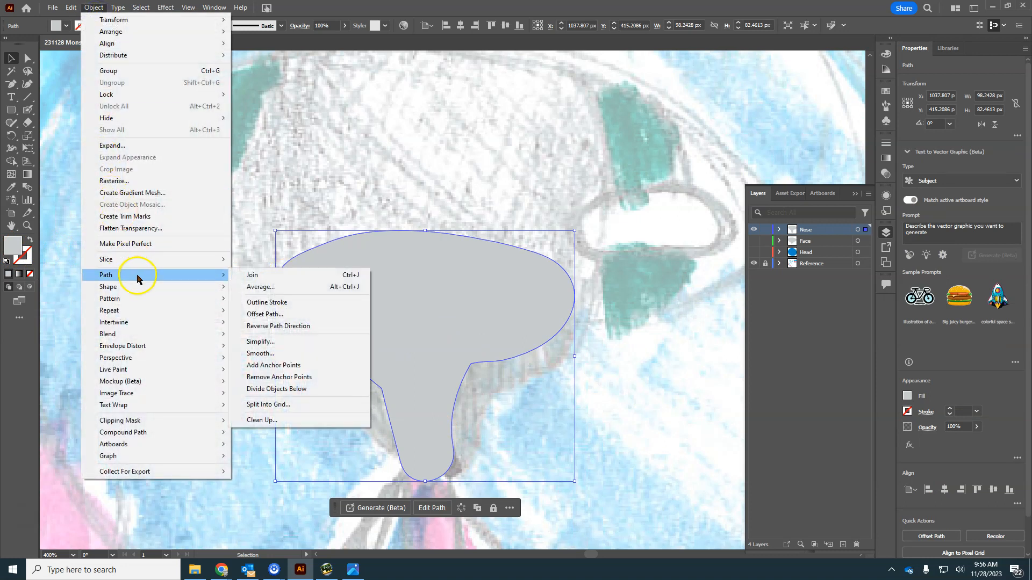
{"action": "left_click", "coordinate": [285, 343]}
{"action": "left_click_drag", "start_coordinate": [444, 317], "coordinate": [411, 318]}
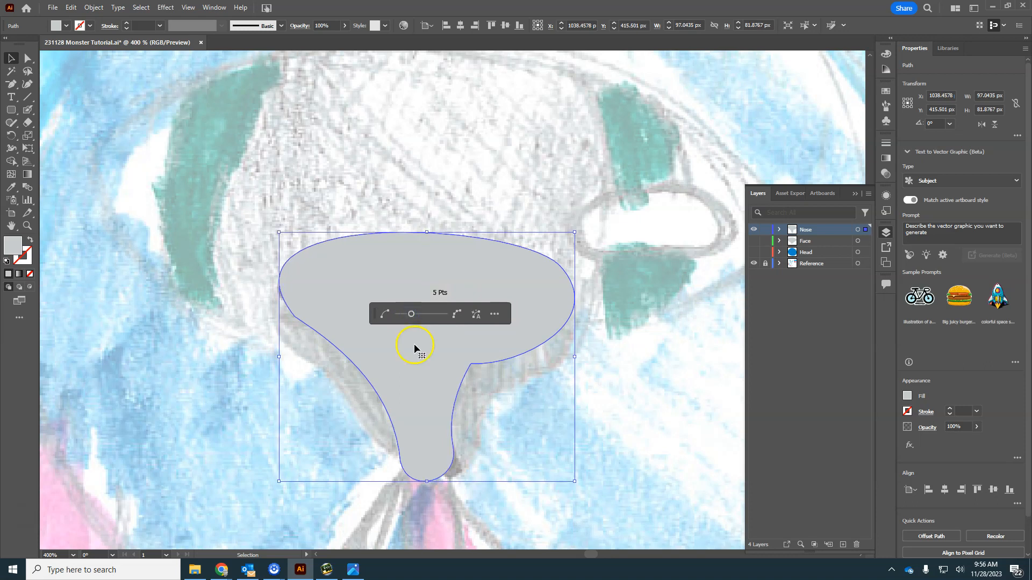
{"action": "left_click", "coordinate": [28, 58]}
{"action": "left_click_drag", "start_coordinate": [476, 366], "coordinate": [462, 383]}
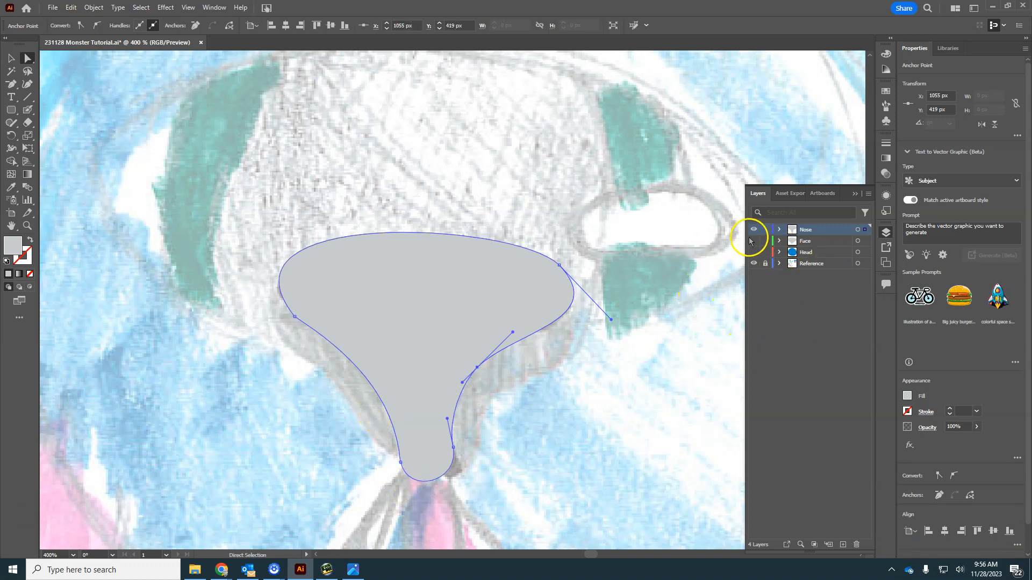
Recolor the nose shape brown with the hex color 896500.
{"action": "double_click", "coordinate": [19, 247]}
{"action": "left_click_drag", "start_coordinate": [352, 290], "coordinate": [352, 344]}
{"action": "left_click_drag", "start_coordinate": [327, 280], "coordinate": [341, 289]}
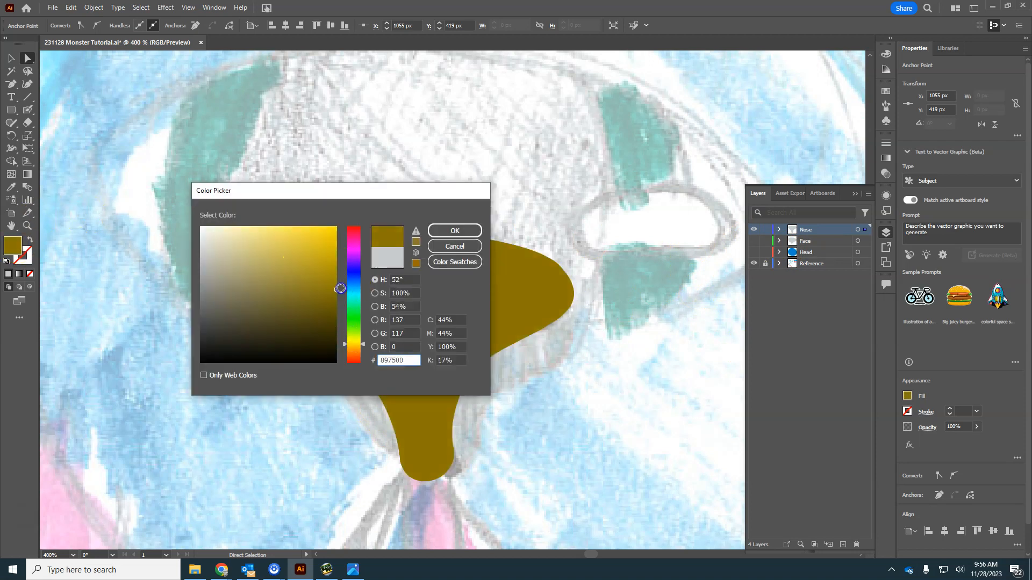
{"action": "left_click", "coordinate": [357, 349]}
{"action": "left_click_drag", "start_coordinate": [356, 349], "coordinate": [355, 347]}
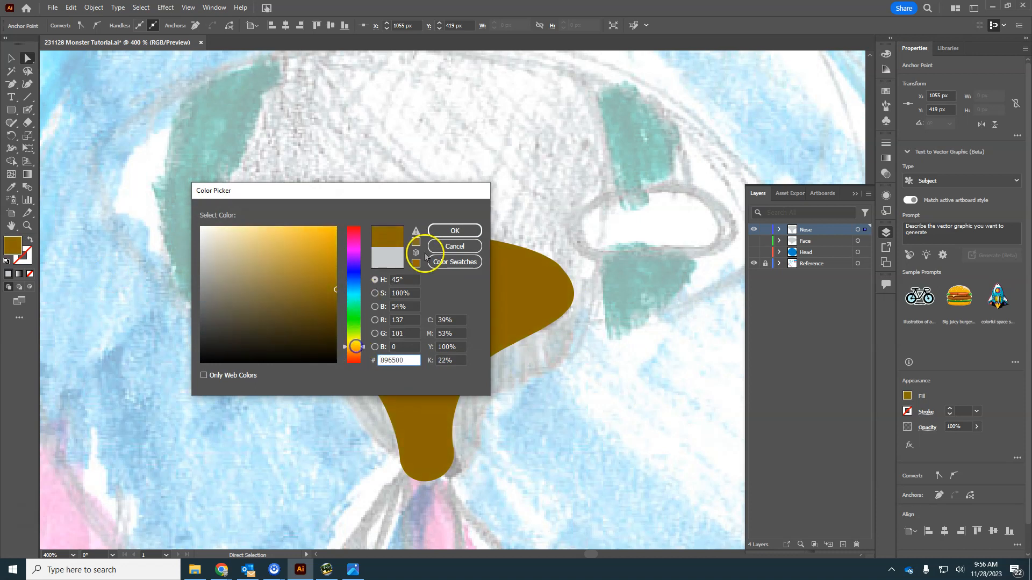
{"action": "left_click", "coordinate": [455, 231]}
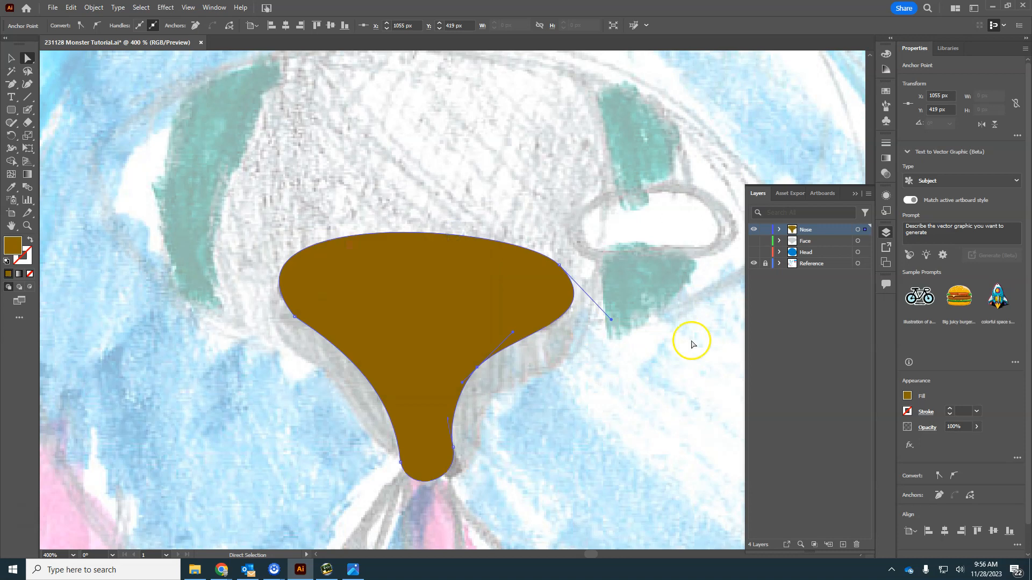
Show the Face and Head layers again and fit the whole artboard in view.
{"action": "left_click", "coordinate": [754, 241]}
{"action": "left_click", "coordinate": [754, 252]}
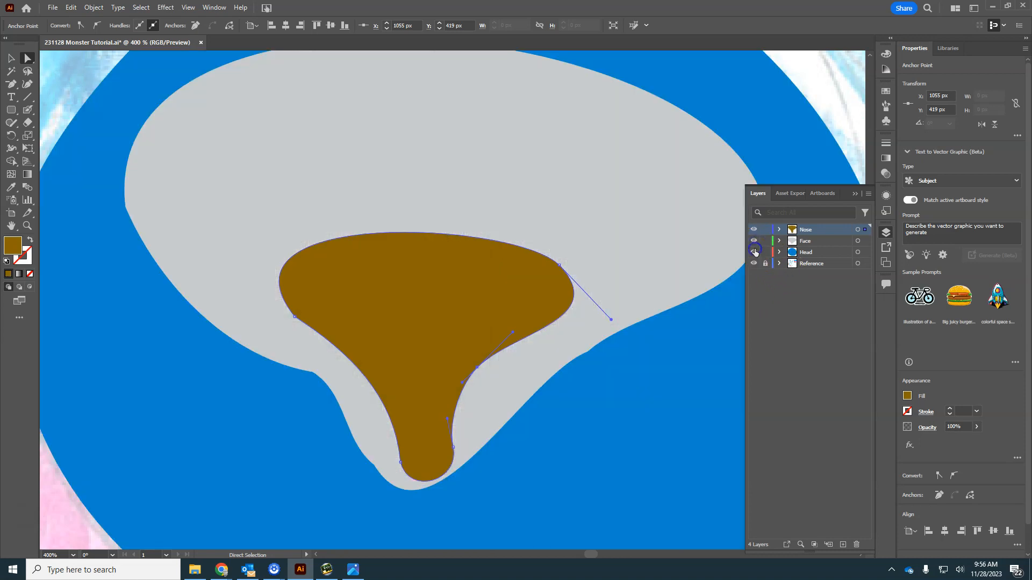
{"action": "key", "text": "ctrl+0"}
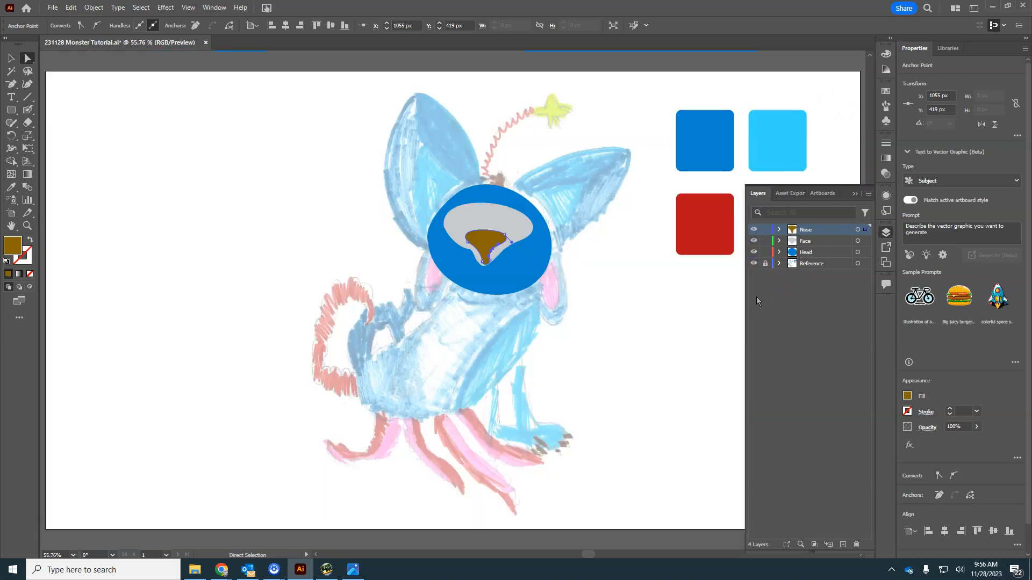